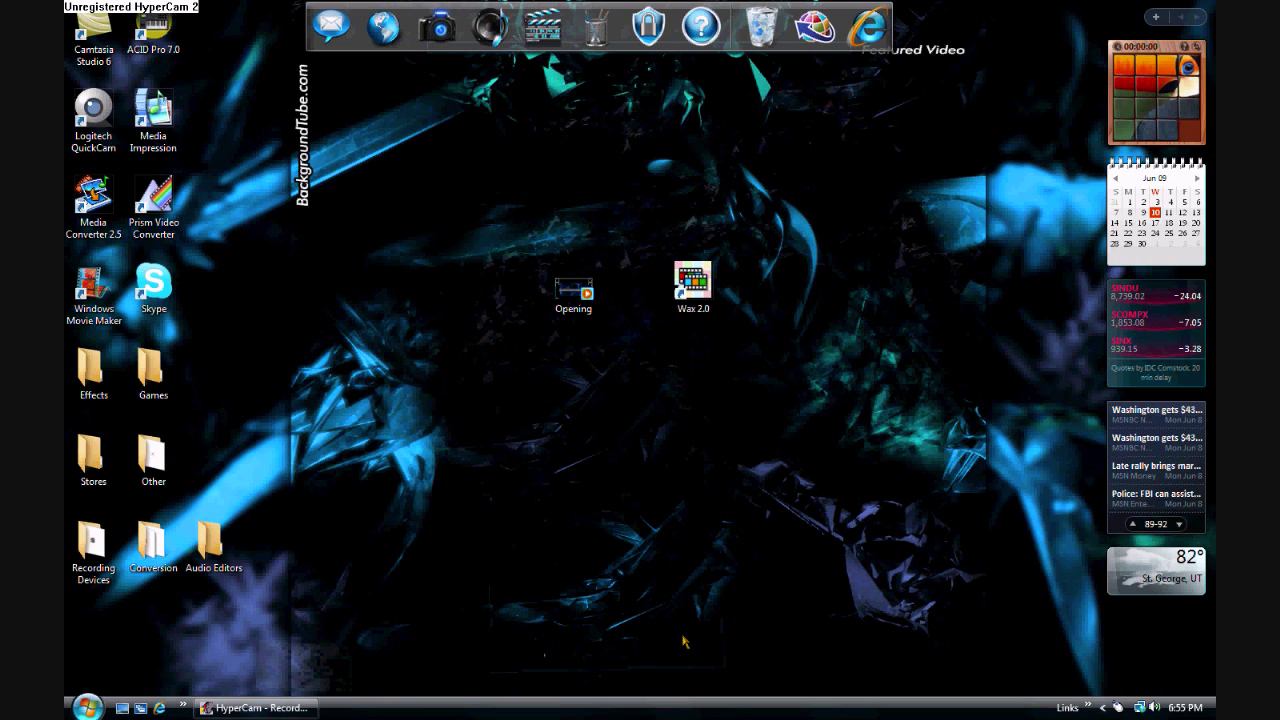
Play the Opening video from the desktop in the media player, and close the player
double_click(584, 293)
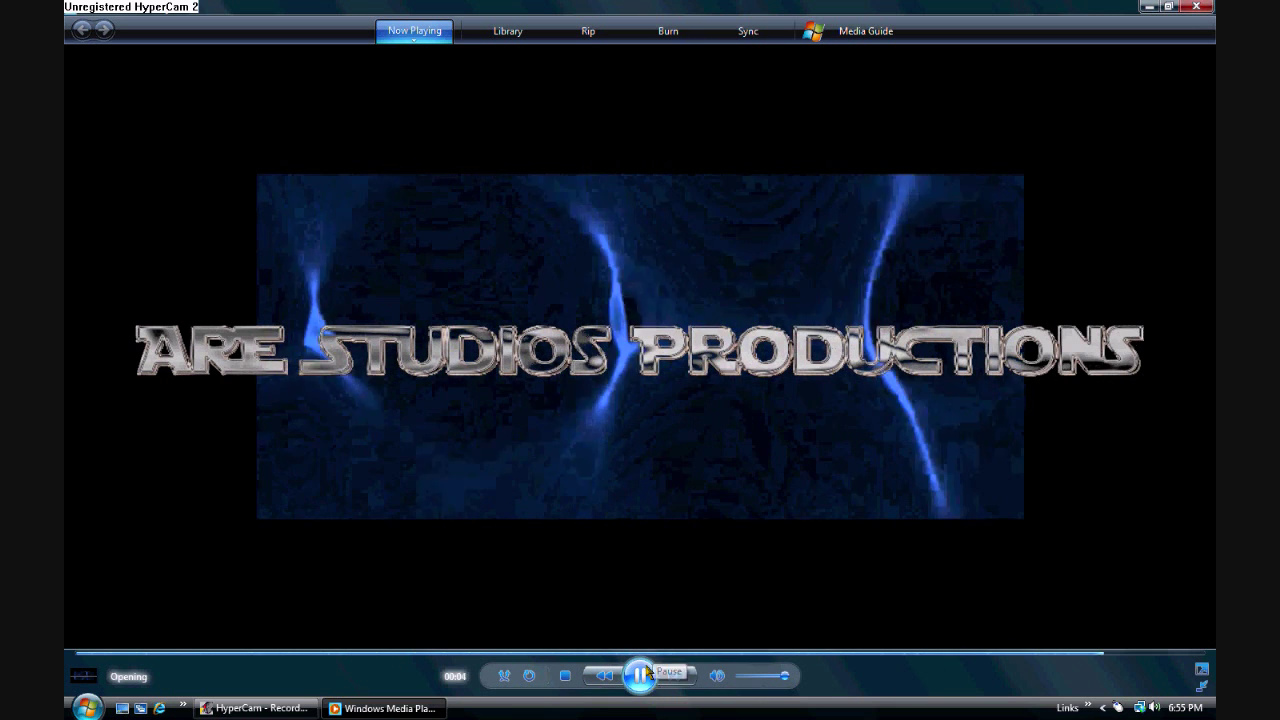
left_click(648, 677)
key("alt+F4")
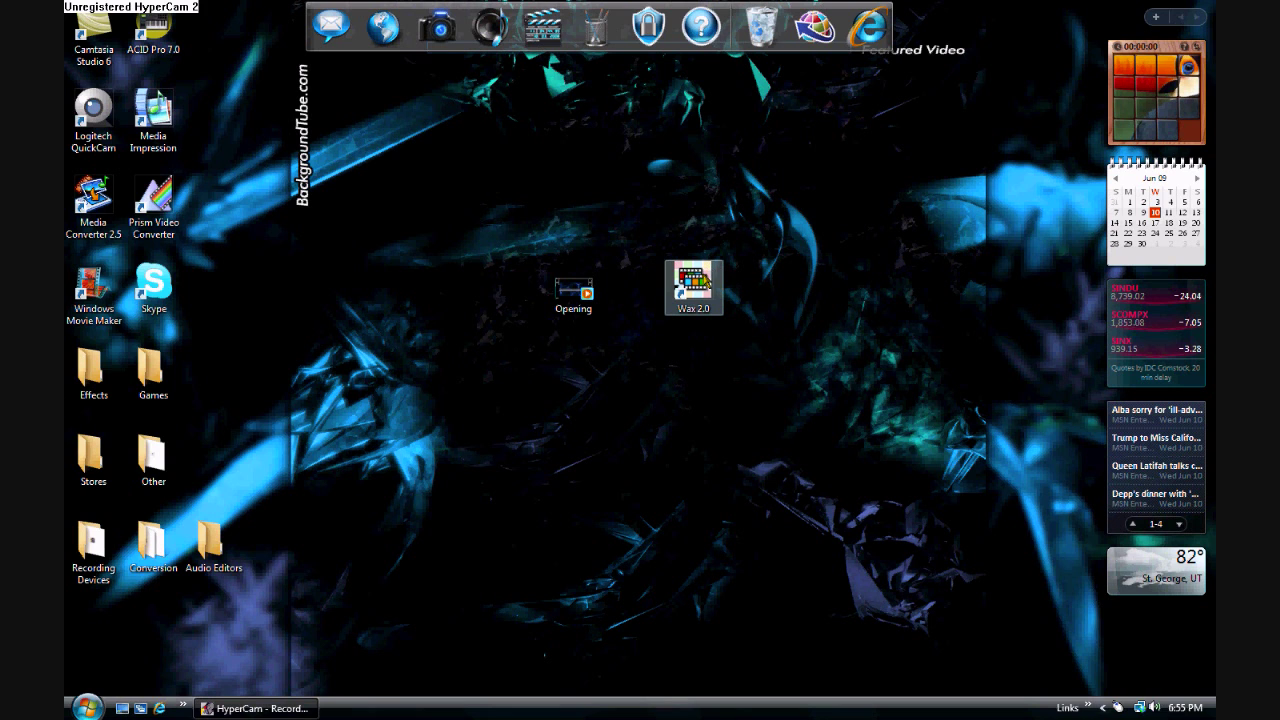
Launch Wax 2.0 and choose not to use ffdshow, just this once
double_click(700, 285)
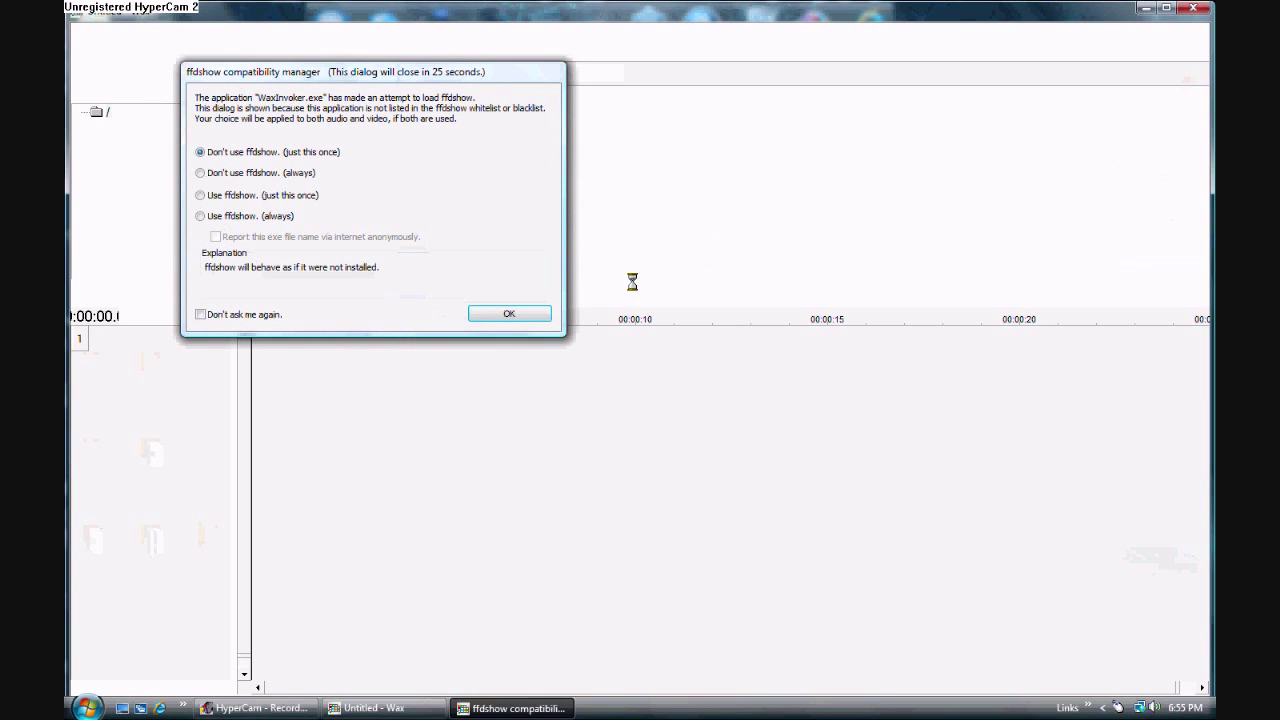
left_click_drag(325, 75, 575, 202)
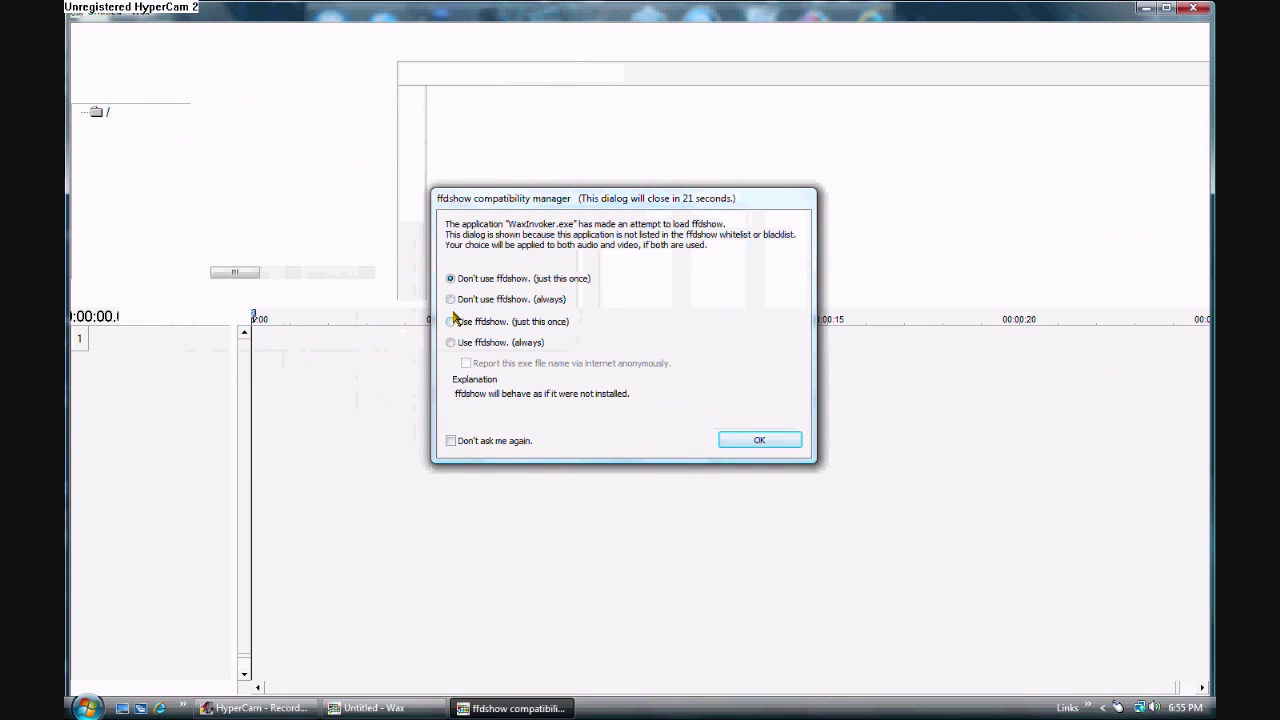
left_click(740, 439)
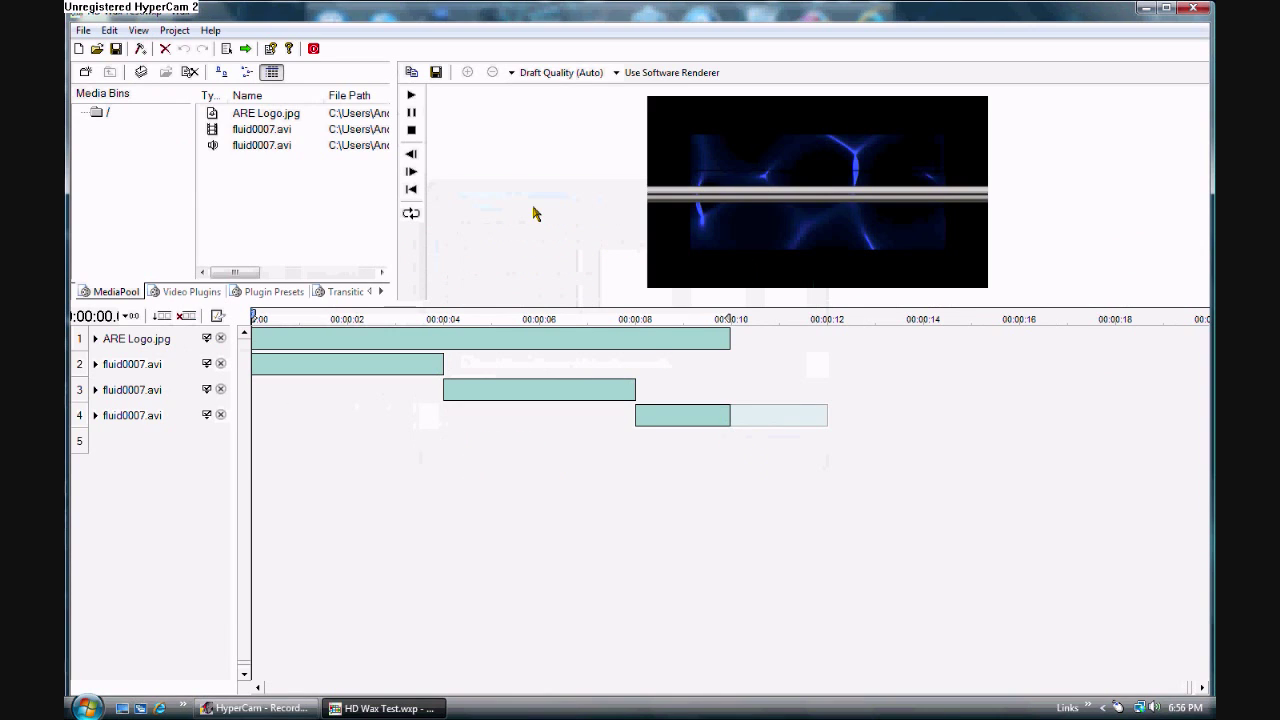
Create a new project with the default settings: combined video and audio, 320 x 240 frame size and 24 fps
left_click(84, 30)
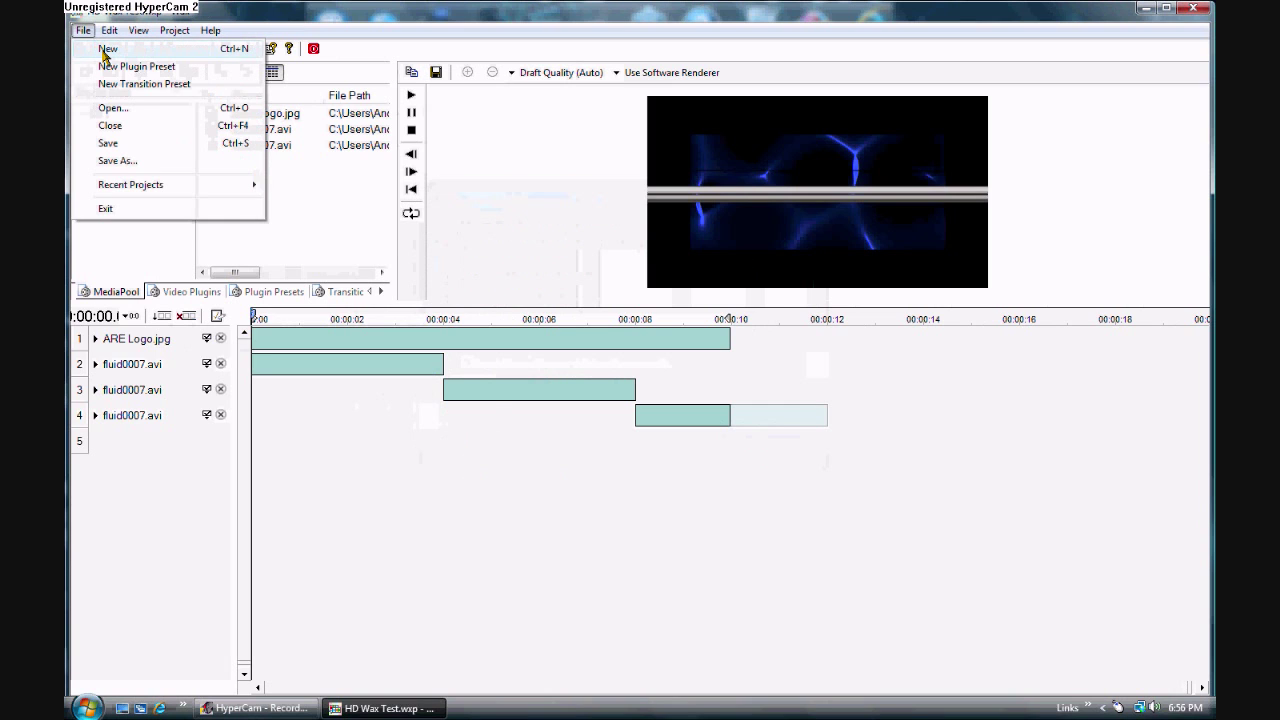
left_click(100, 47)
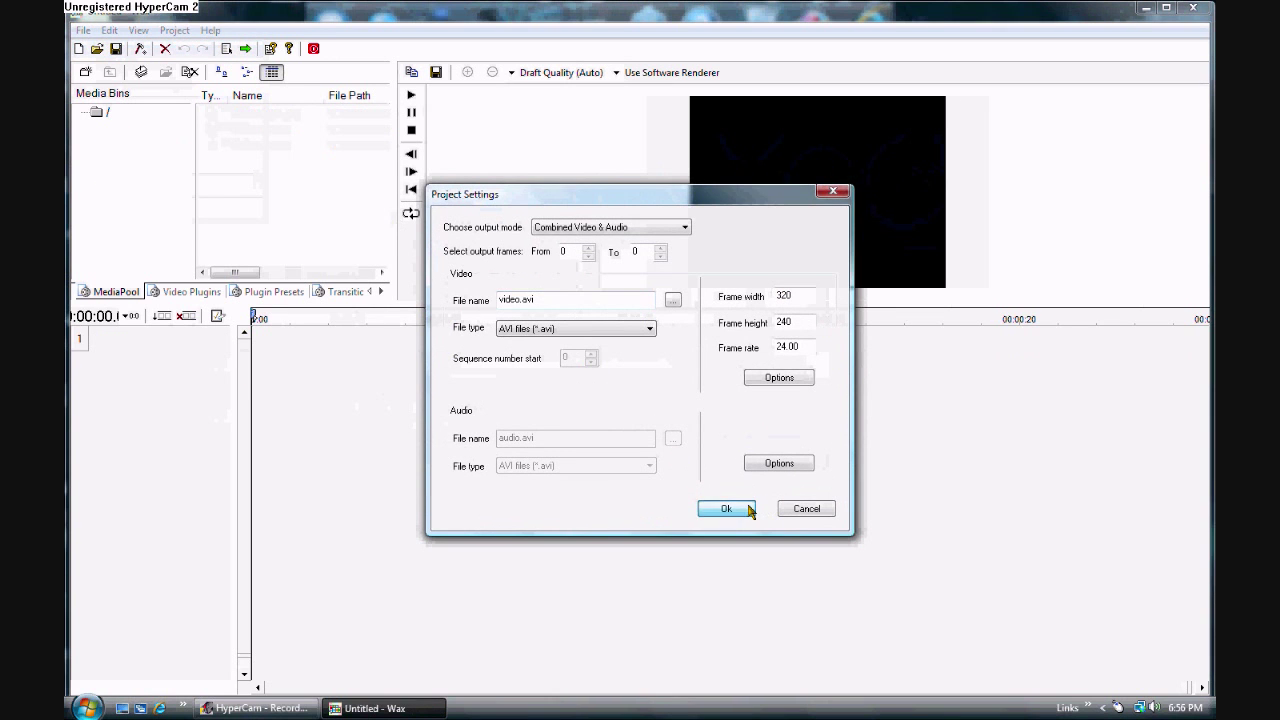
left_click(726, 509)
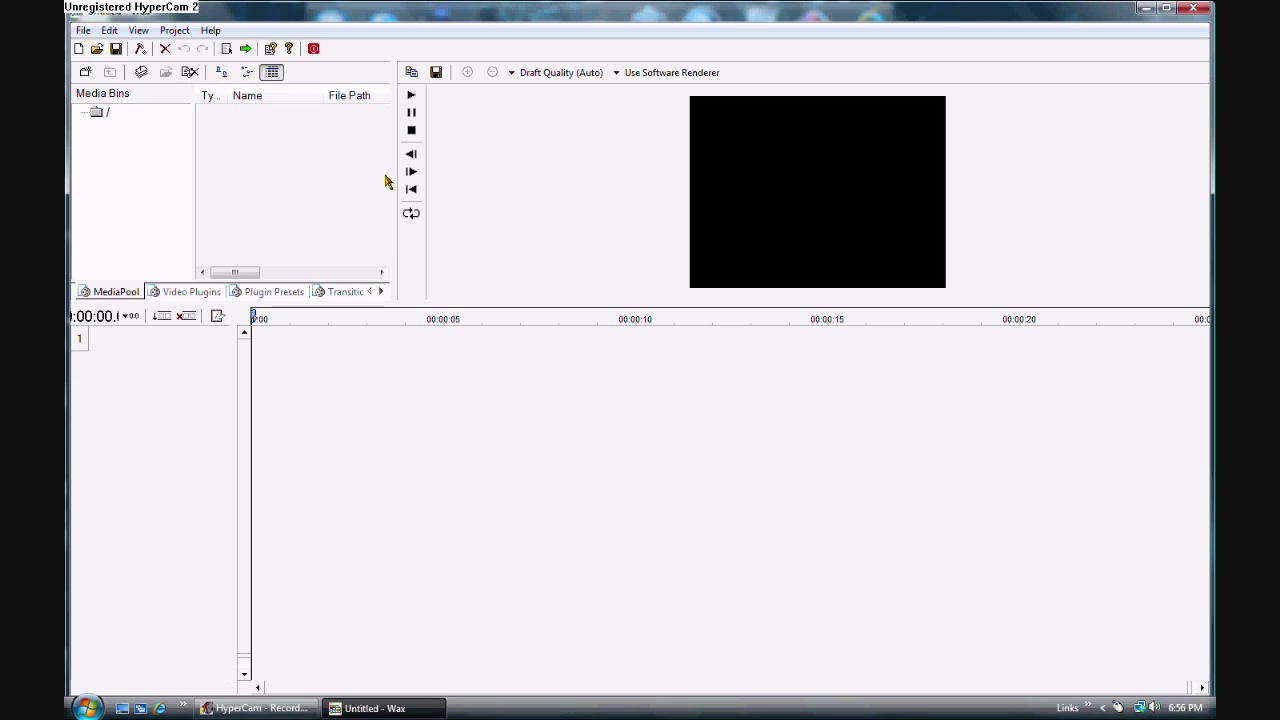
Import the fluid0007 video into the media pool and place its video at the start of track 1
right_click(255, 112)
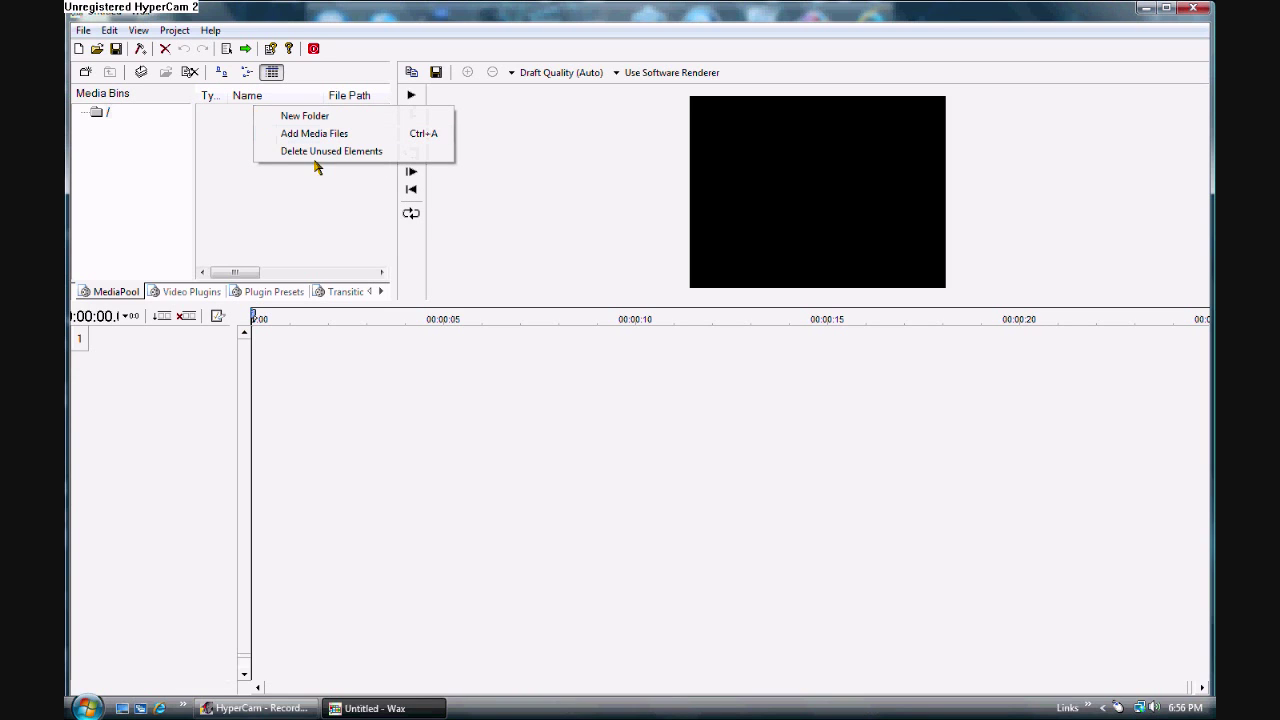
left_click(275, 185)
right_click(233, 132)
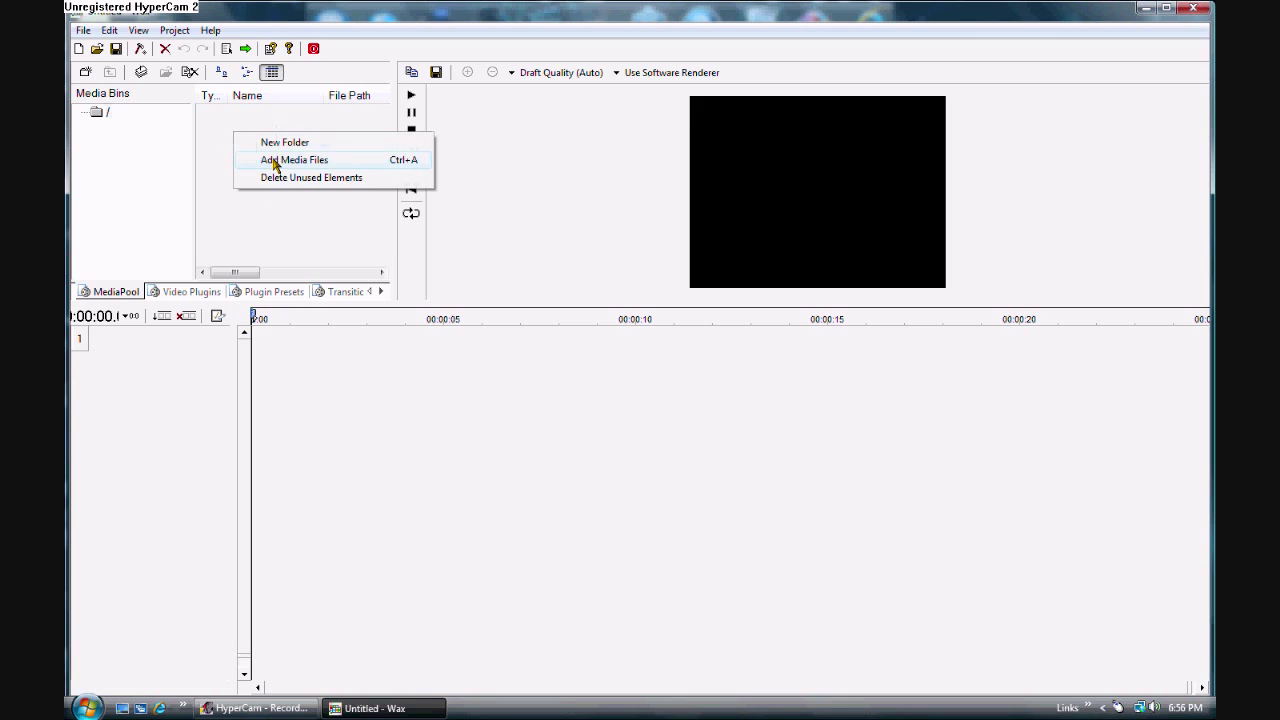
left_click(274, 162)
mouse_move(797, 296)
left_mouse_down()
mouse_move(797, 350)
mouse_move(797, 292)
left_mouse_up()
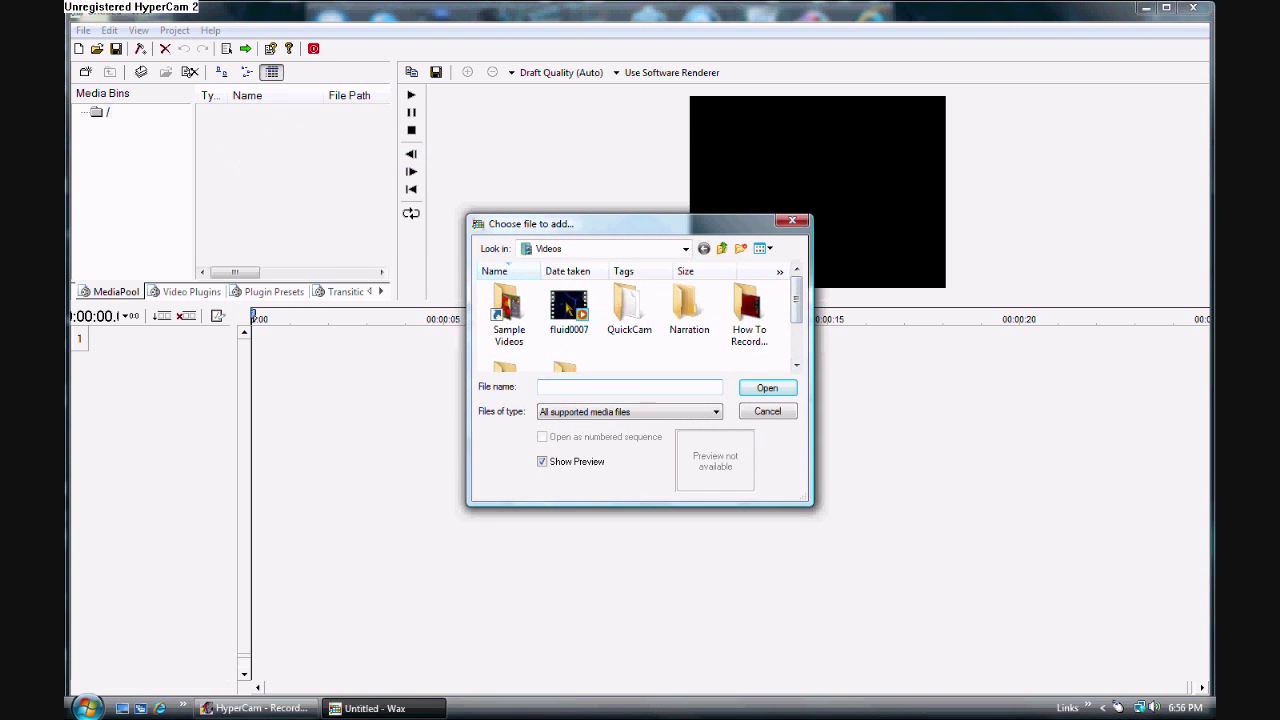
left_click(580, 308)
left_click(762, 390)
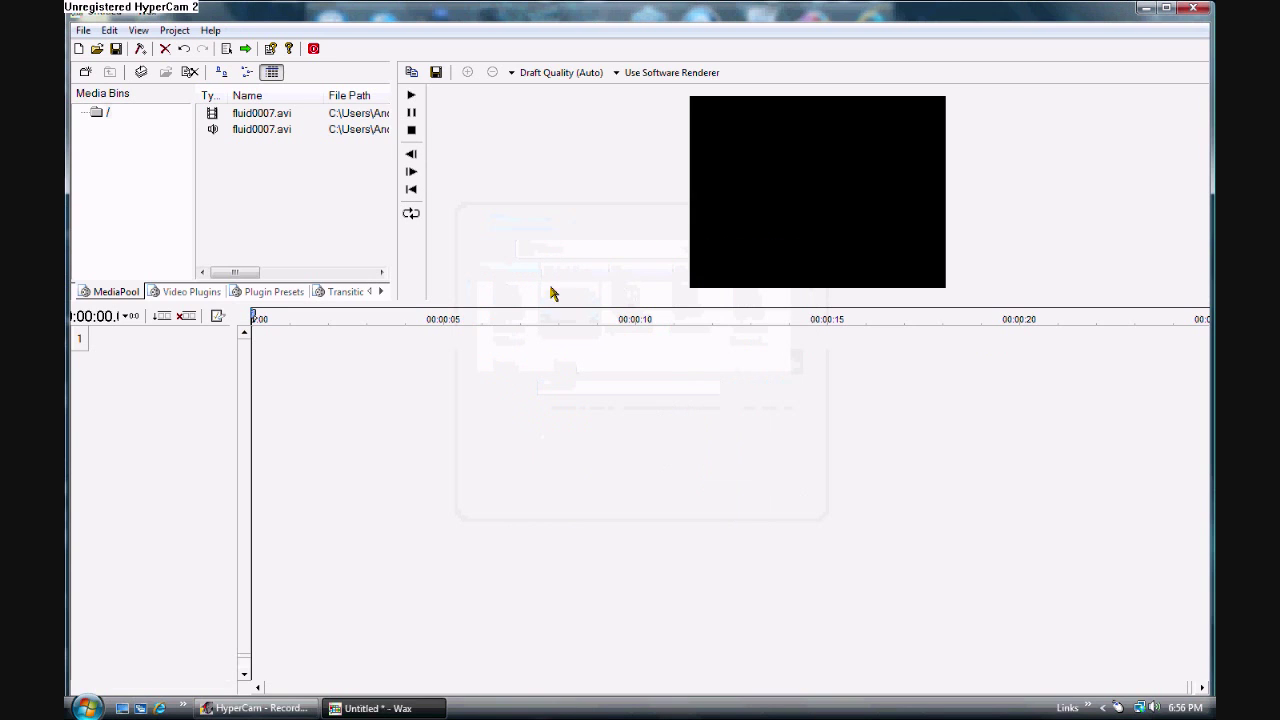
left_click(271, 113)
left_click_drag(267, 116, 272, 340)
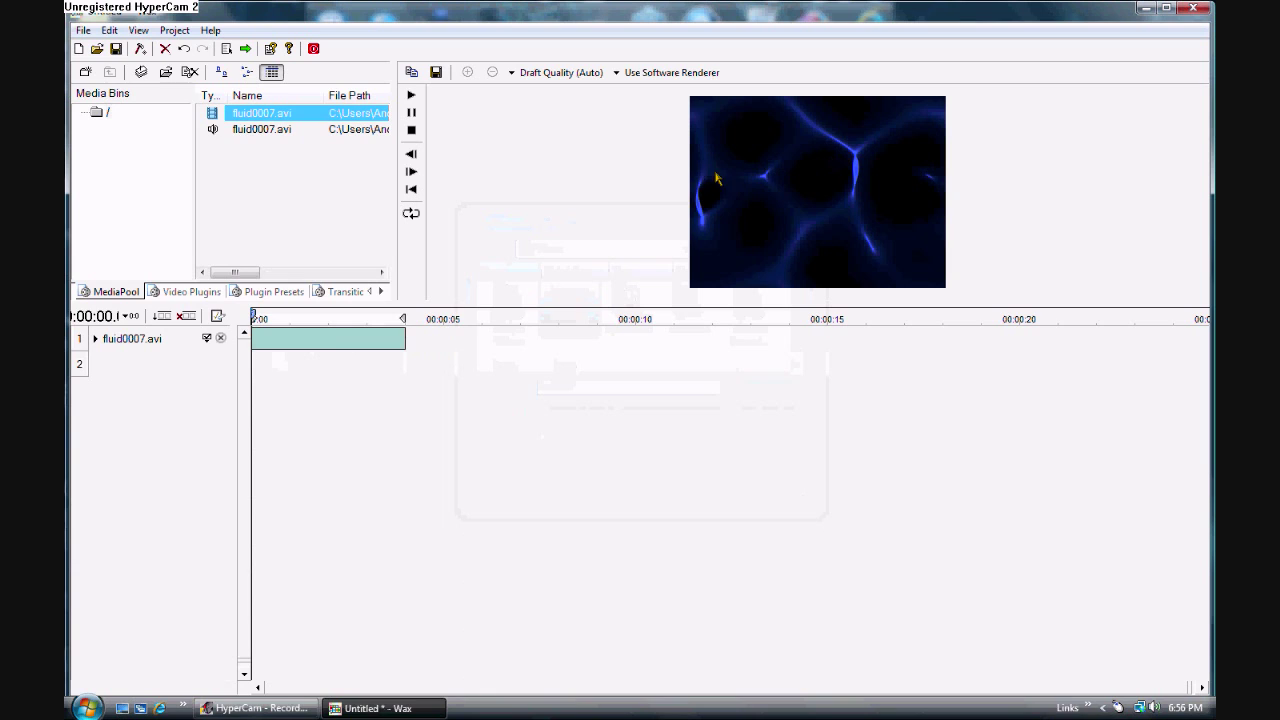
Play the fluid0007.avi clip from the beginning and return to the start of the timeline
left_click(327, 347)
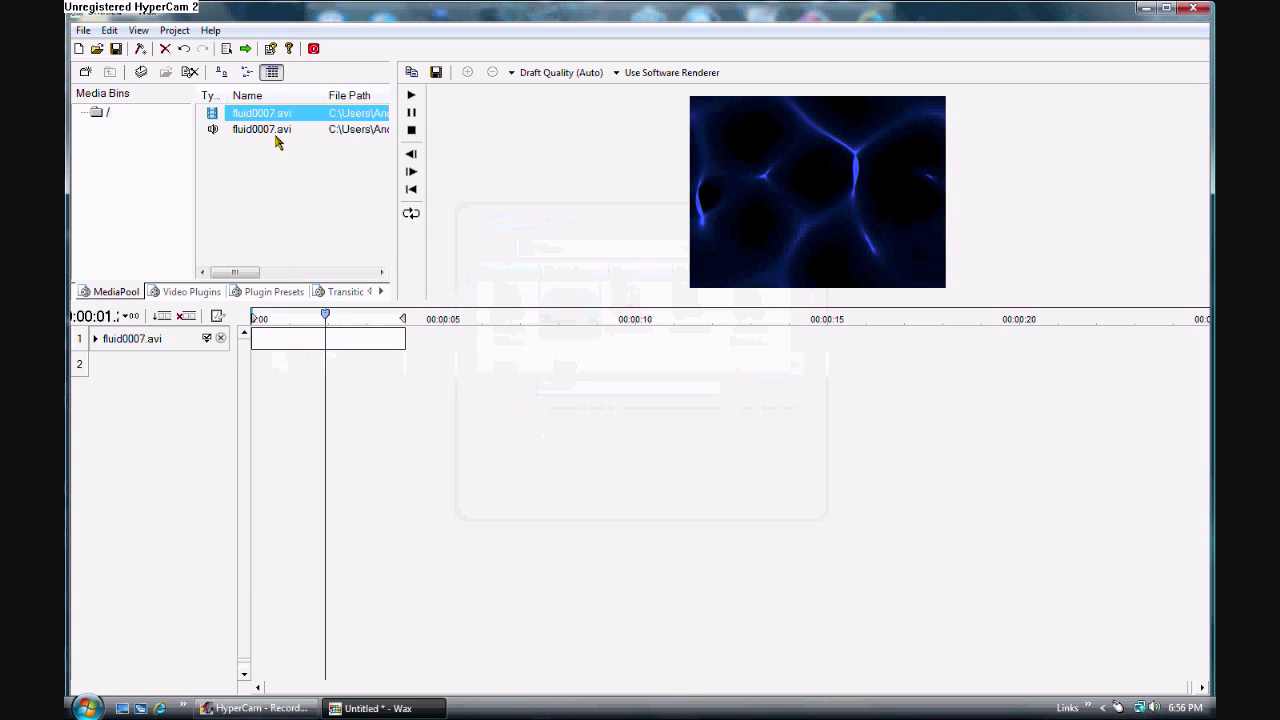
left_click(411, 189)
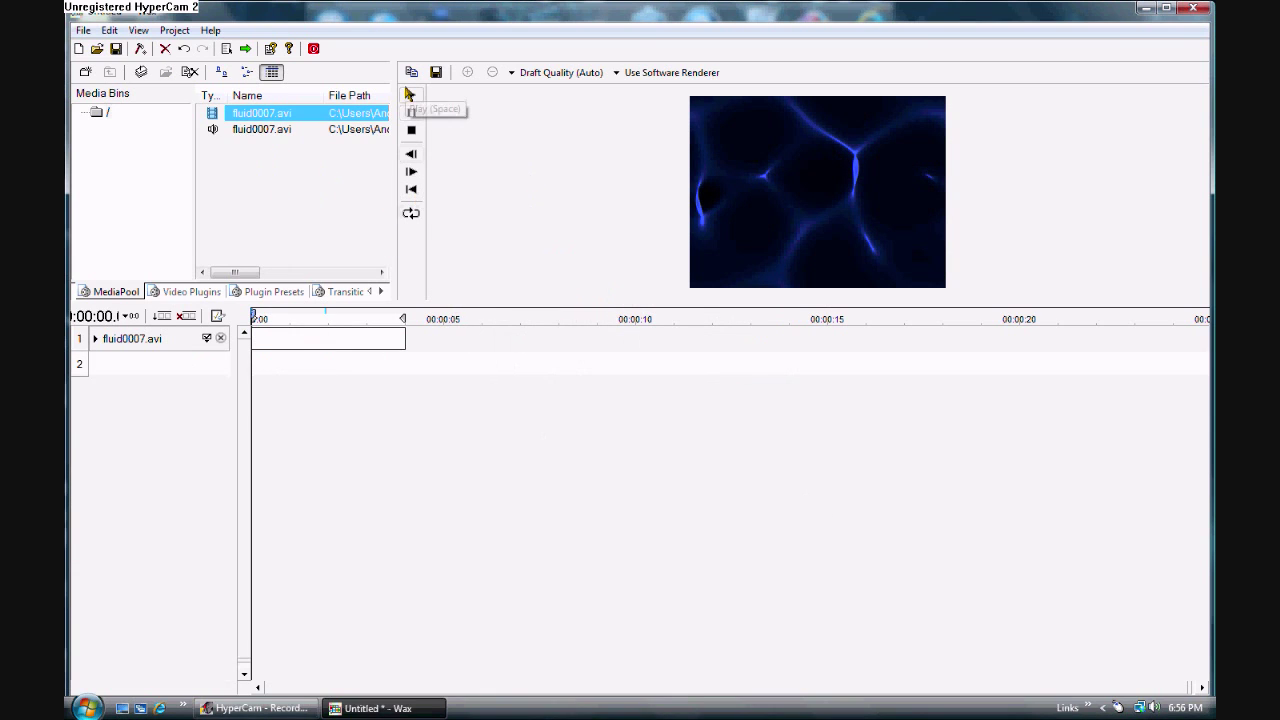
left_click(409, 95)
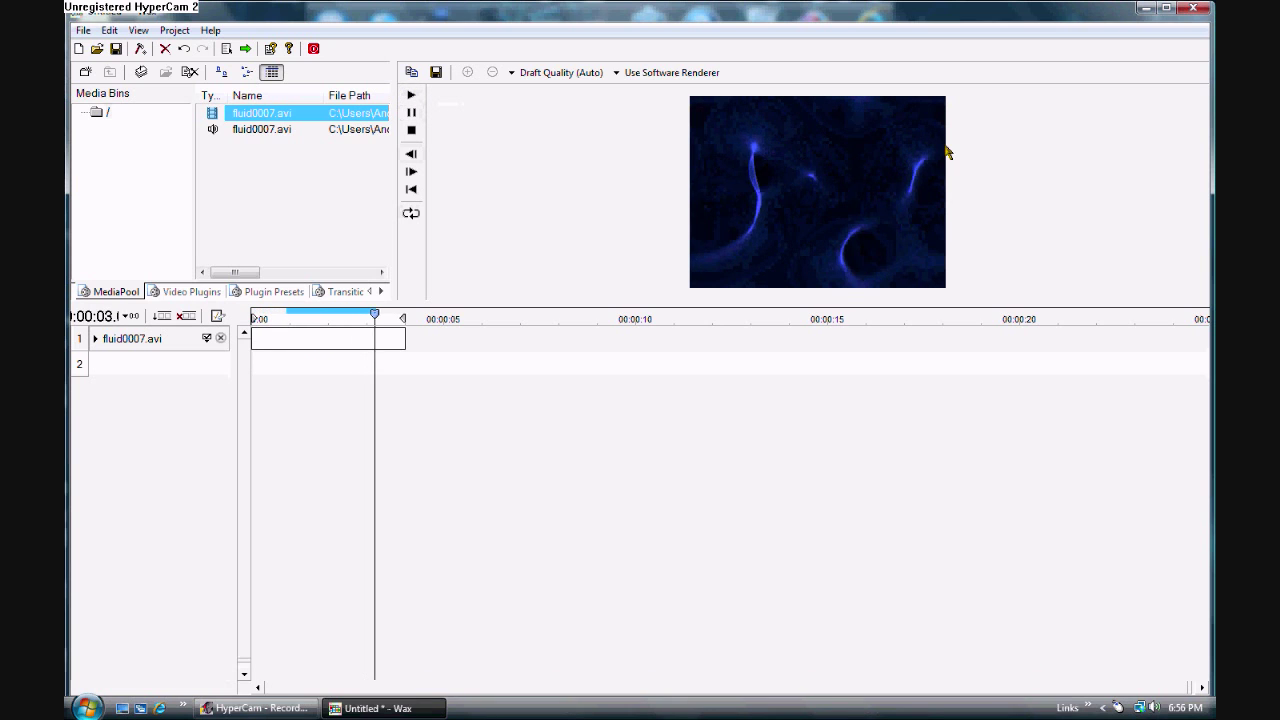
left_click(417, 190)
Import the ARE Logo.jpg image into the media pool
left_click(286, 150)
right_click(280, 157)
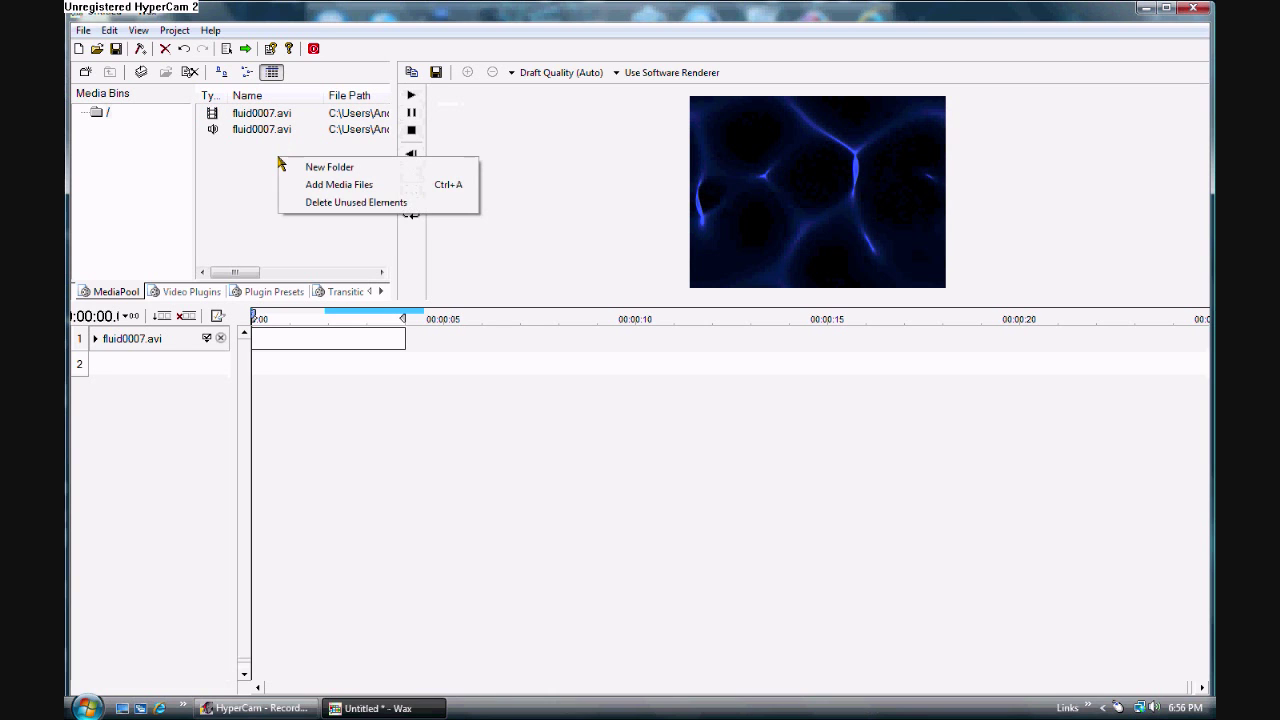
left_click(315, 186)
left_click(685, 248)
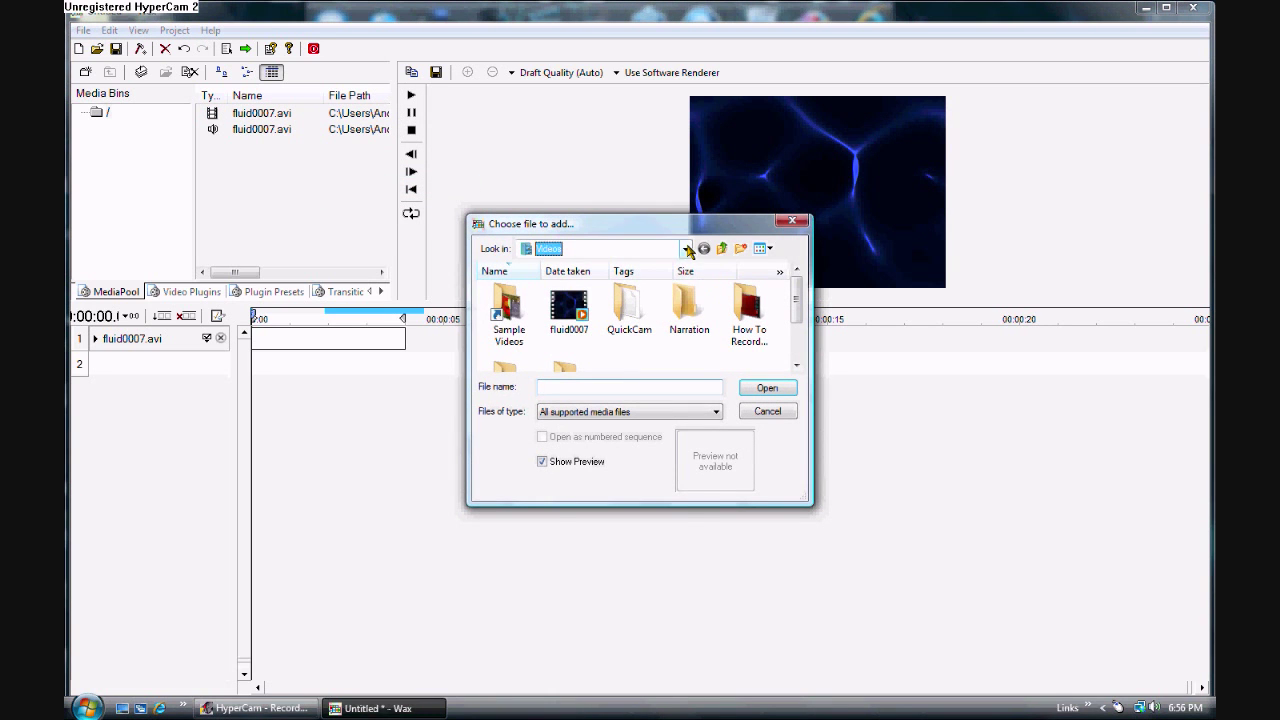
left_click(557, 291)
left_click_drag(797, 306, 800, 322)
scroll(480, 362, "up", 4)
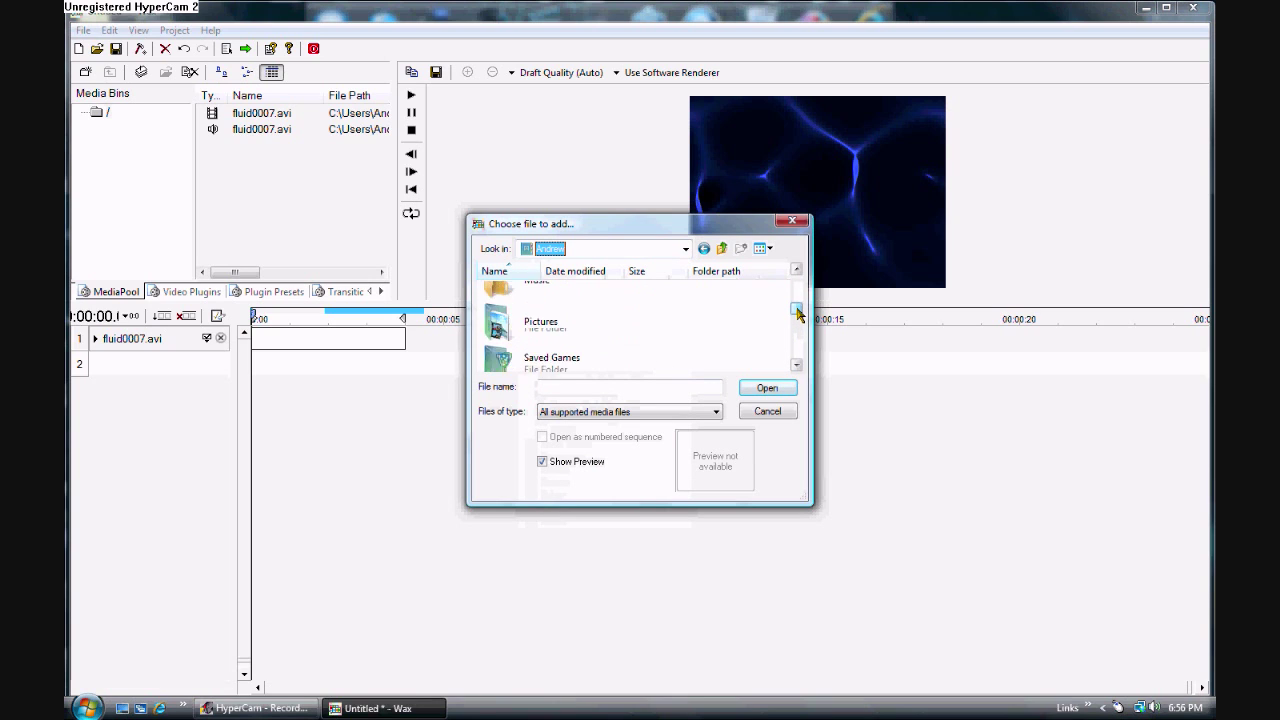
double_click(482, 358)
mouse_move(806, 312)
left_mouse_down()
mouse_move(800, 322)
mouse_move(799, 310)
left_mouse_up()
double_click(507, 310)
left_click(706, 322)
left_click(767, 389)
Place ARE Logo.jpg on a track above fluid0007.avi, spanning the video's full length, and preview the combination
left_click_drag(280, 135, 281, 346)
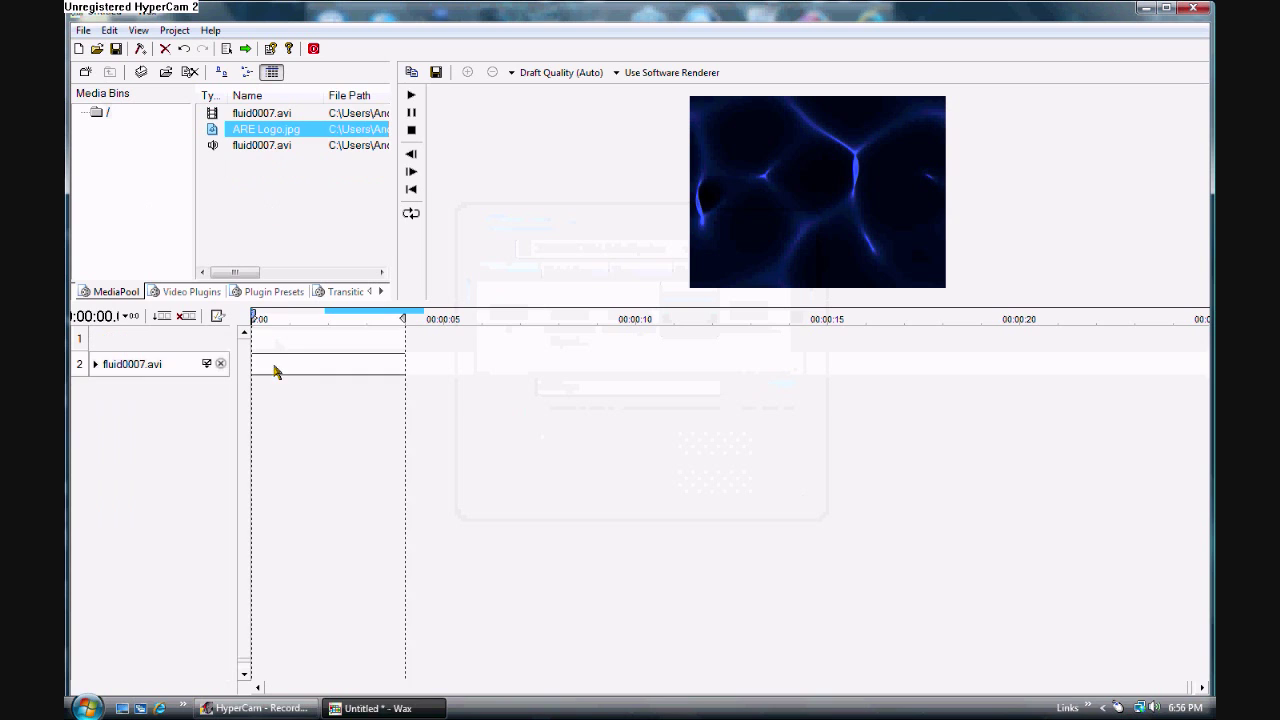
left_click_drag(268, 133, 273, 344)
double_click(276, 133)
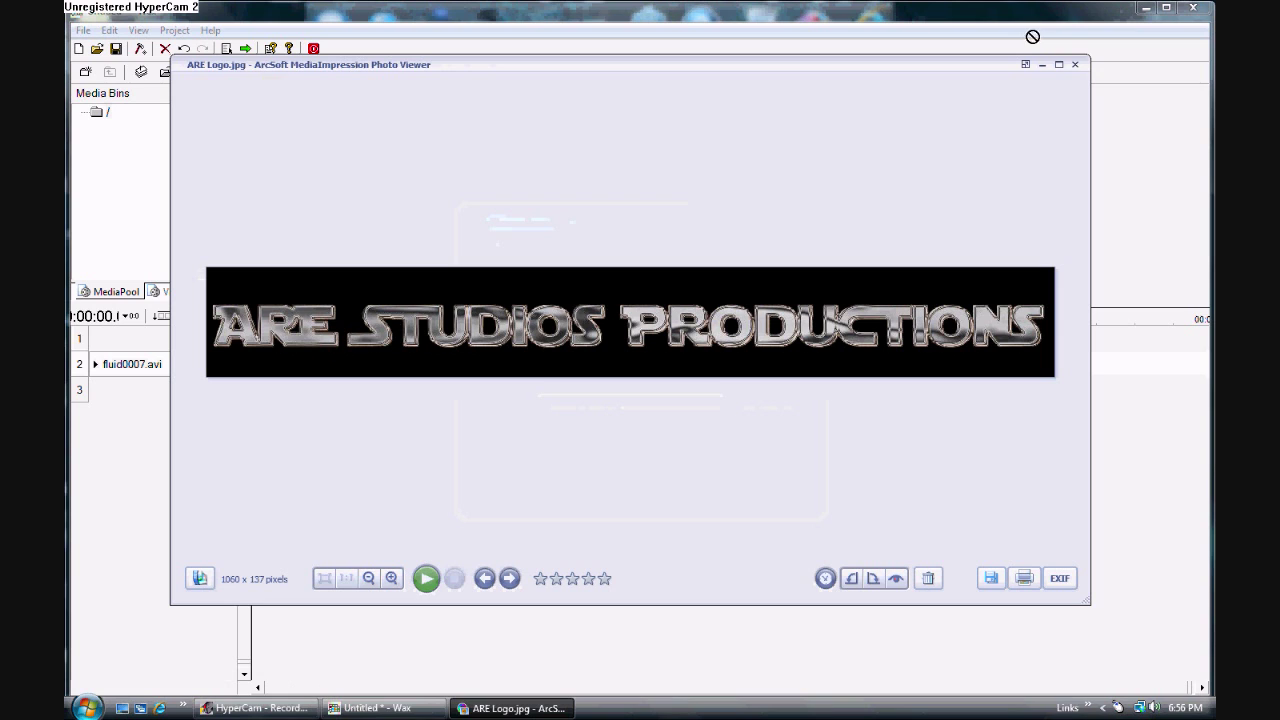
left_click(1075, 65)
left_click_drag(279, 130, 403, 338)
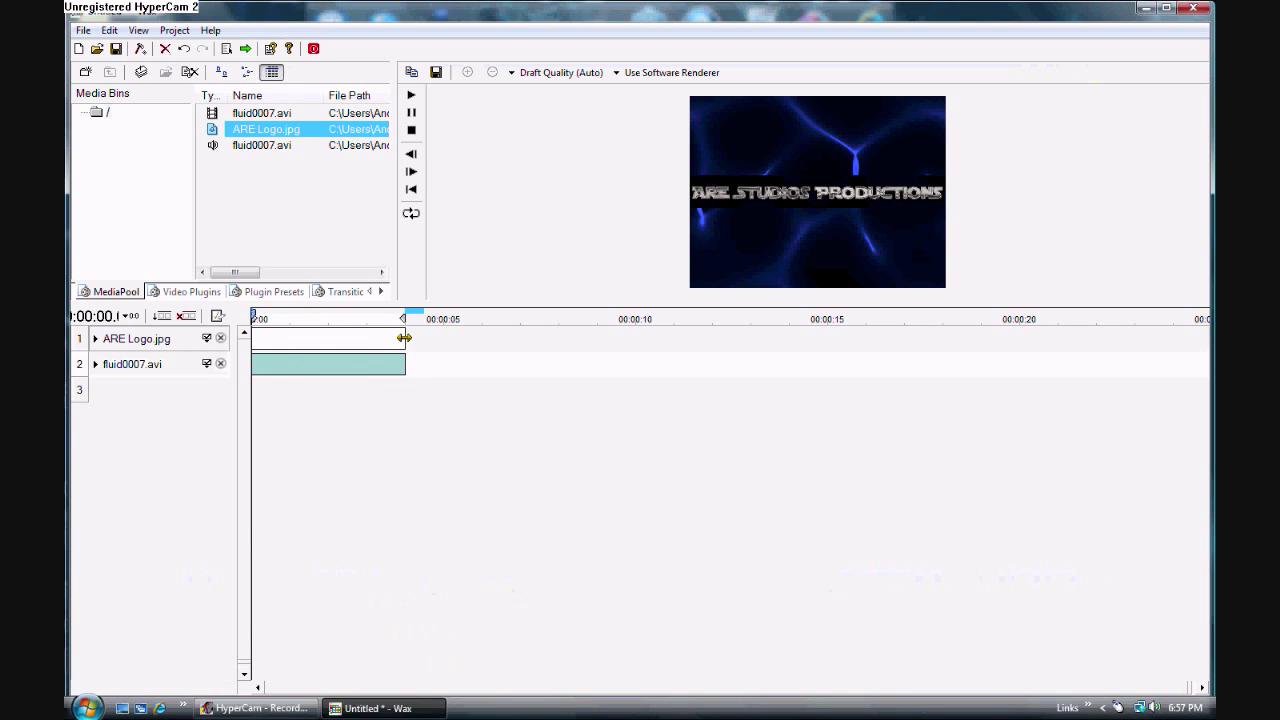
left_click(410, 95)
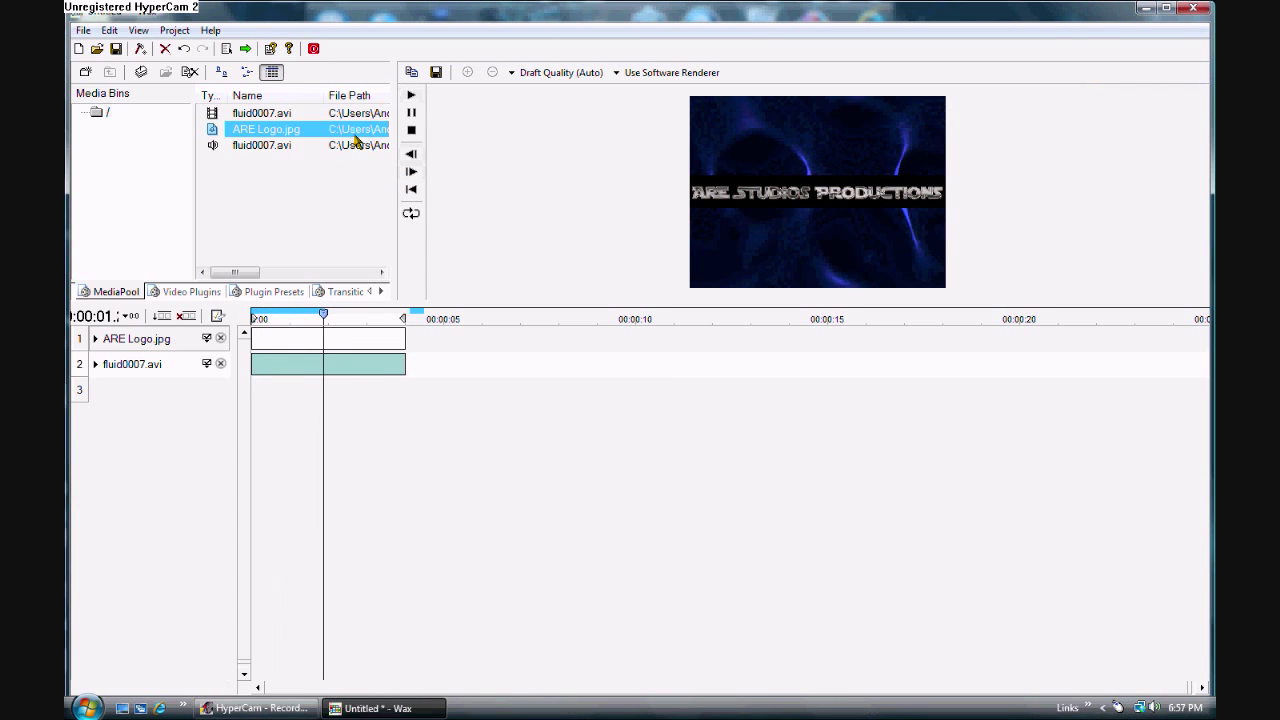
left_click(411, 130)
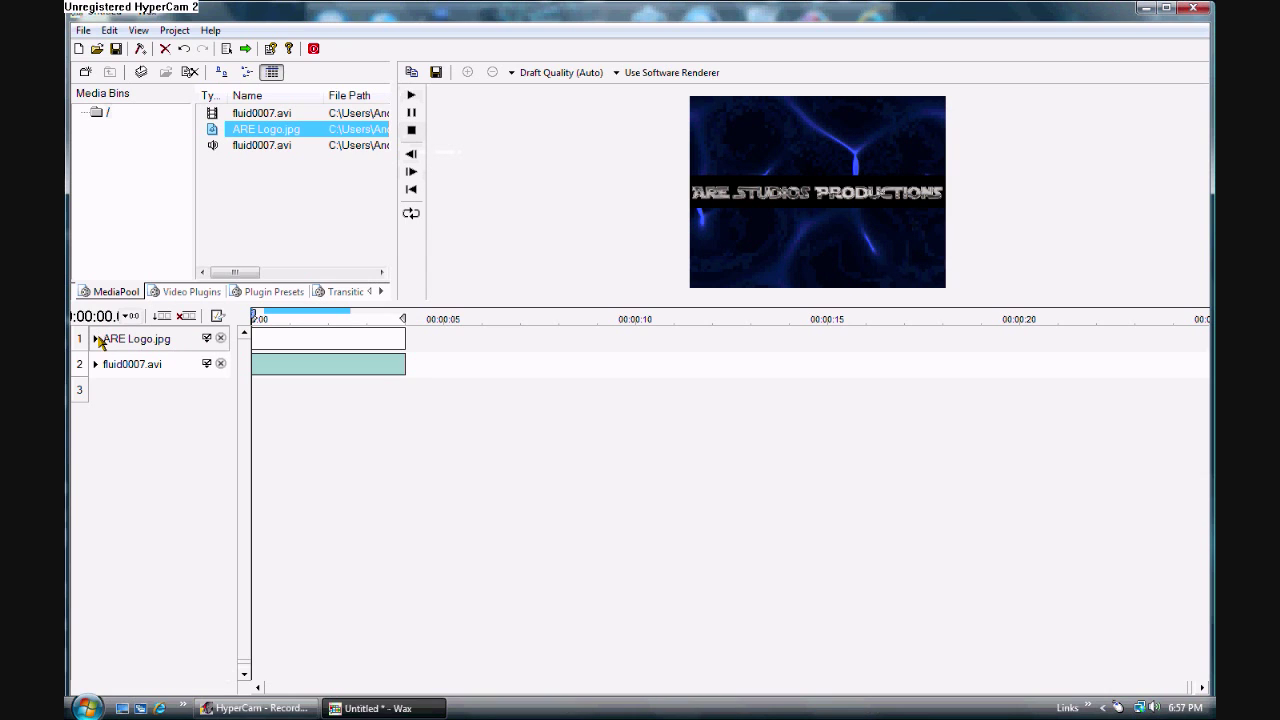
Apply the Chroma Key plugin to the ARE Logo.jpg track
left_click(166, 291)
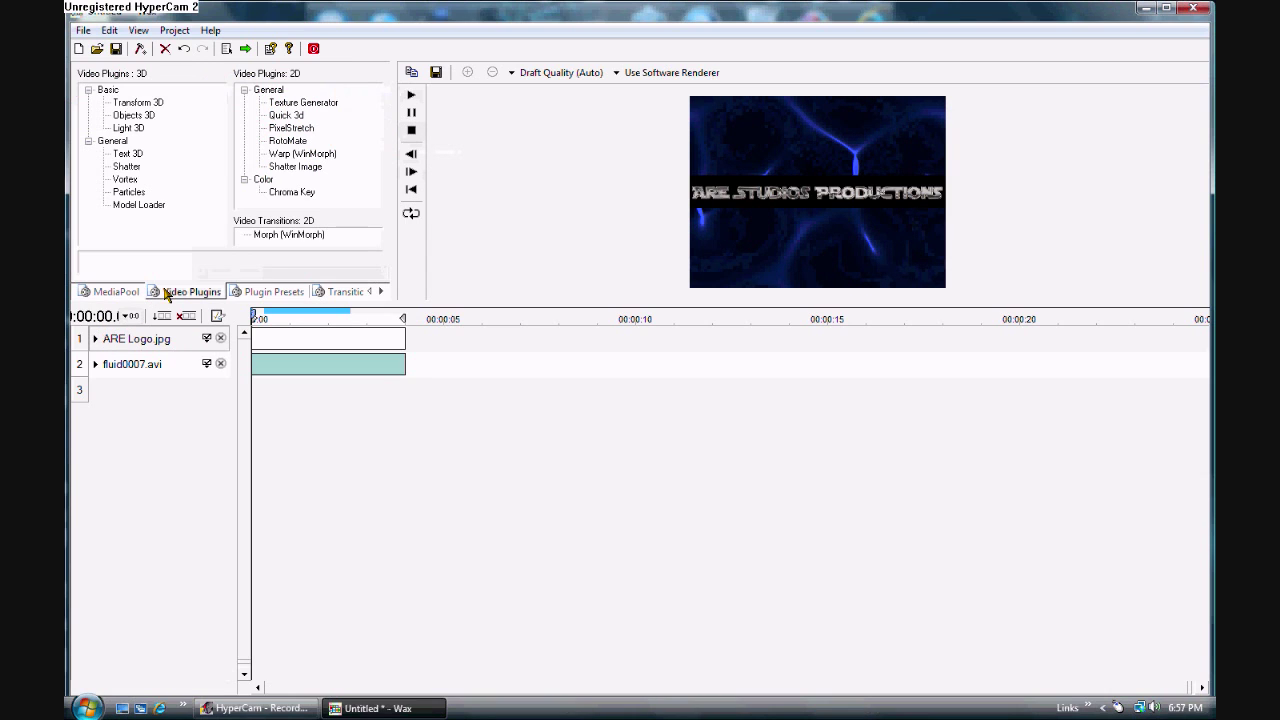
left_click(279, 195)
left_click_drag(282, 200, 282, 362)
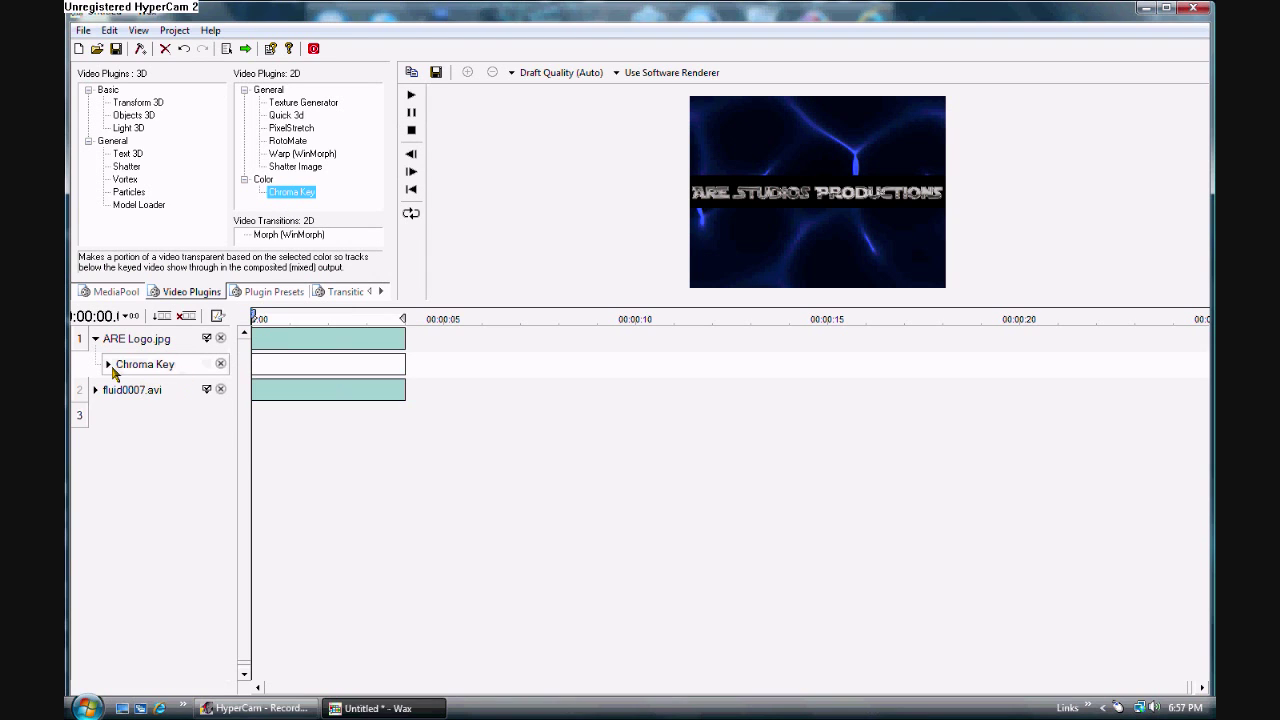
Set the Chroma Key color to the logo's black background and raise its tolerance slightly to remove the backdrop
left_click(109, 365)
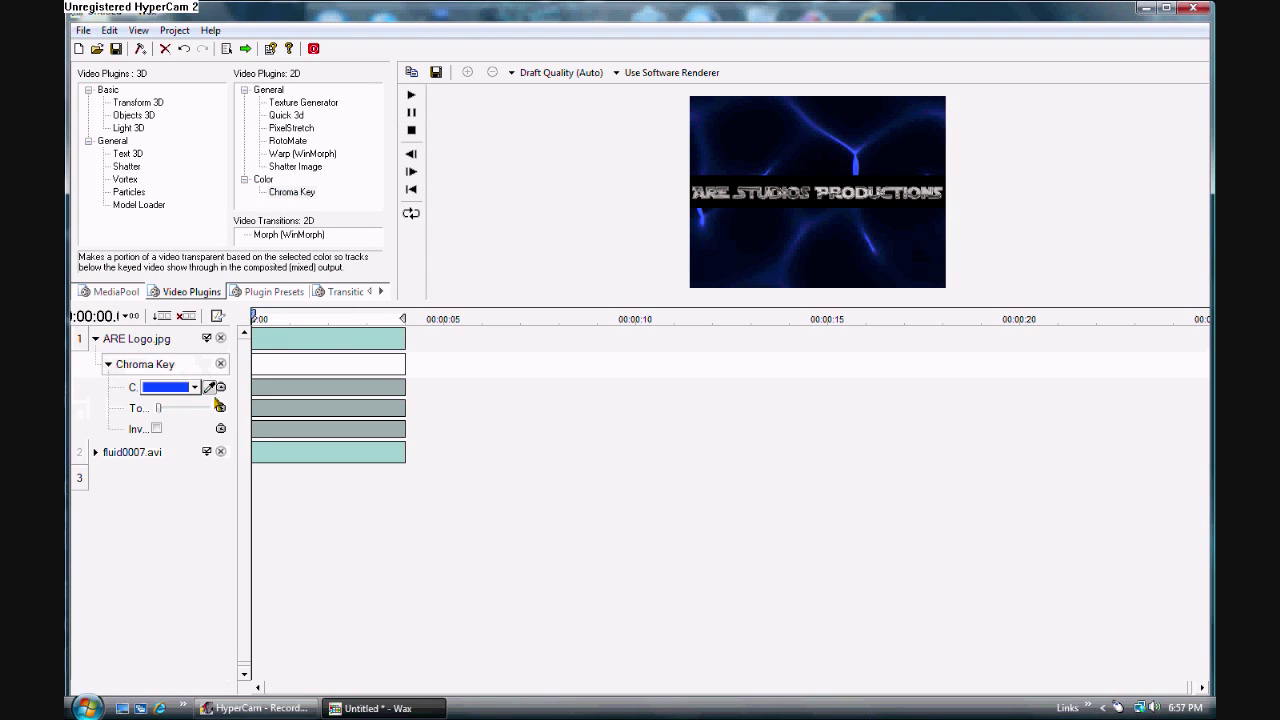
left_click(210, 388)
left_click(817, 179)
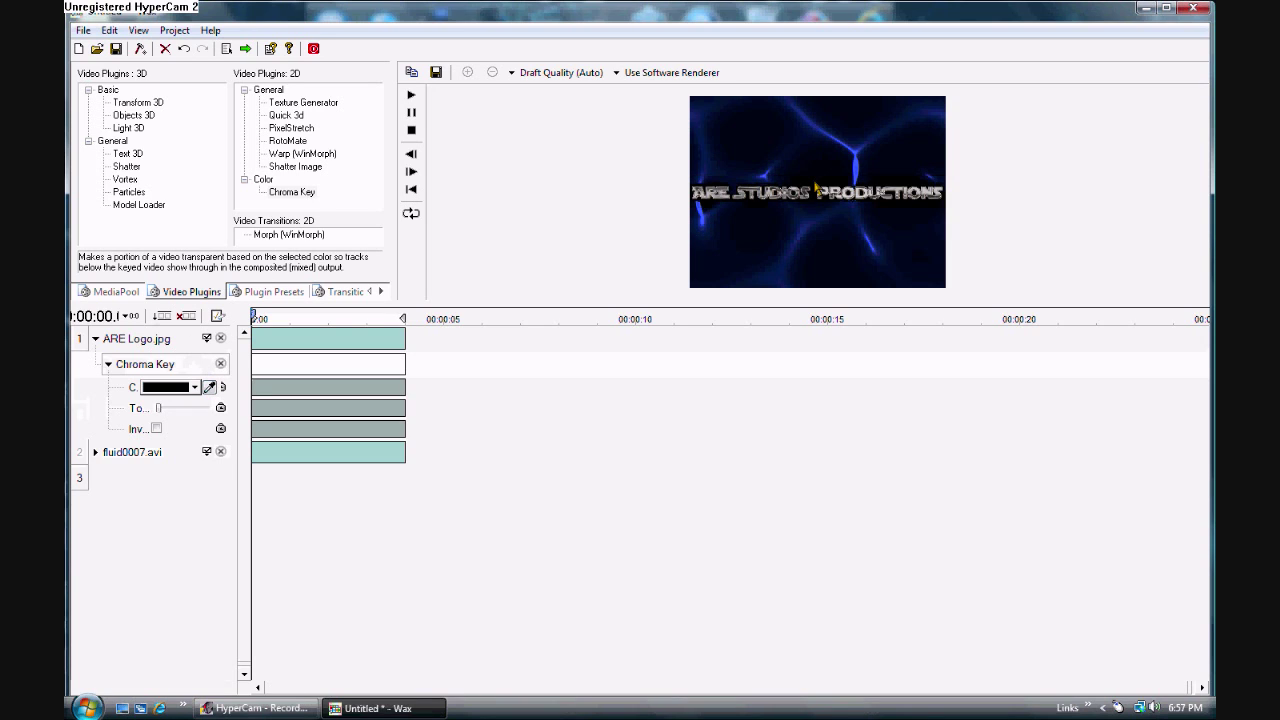
mouse_move(158, 412)
left_mouse_down()
mouse_move(185, 418)
mouse_move(163, 420)
left_mouse_up()
left_click(109, 365)
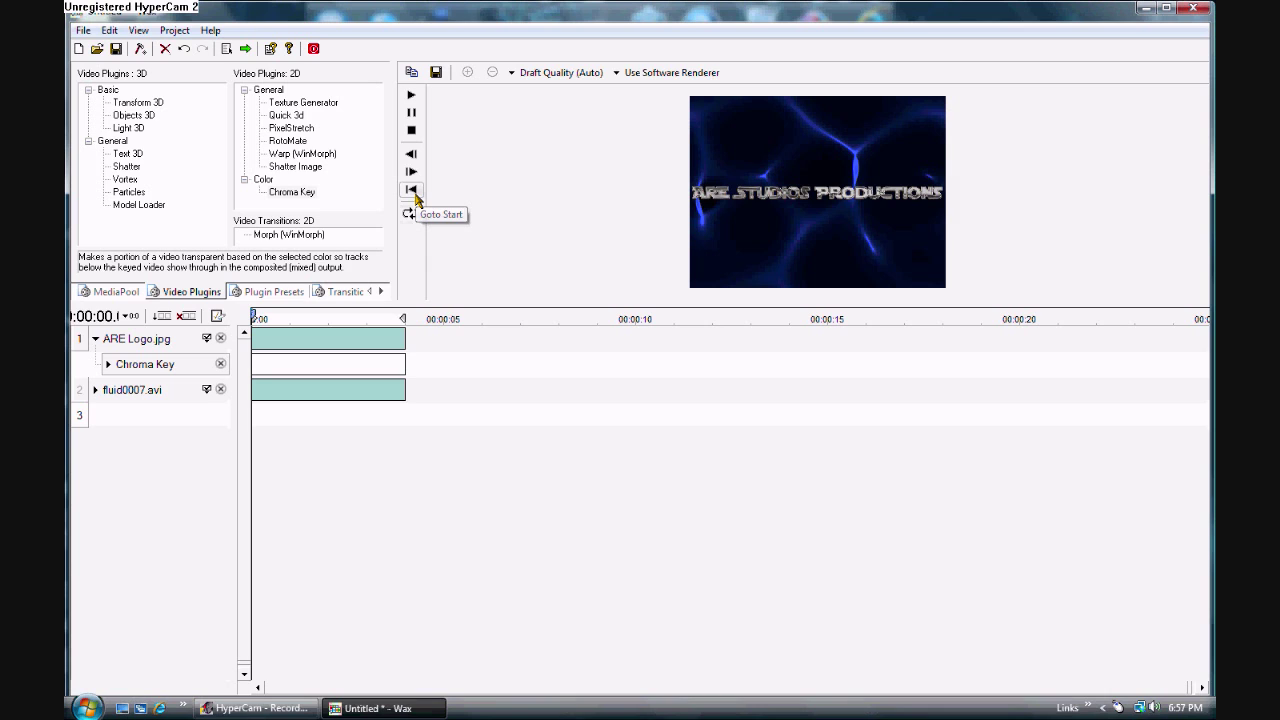
Preview the keyed logo over the fluid video and return to the start of the timeline
left_click(411, 95)
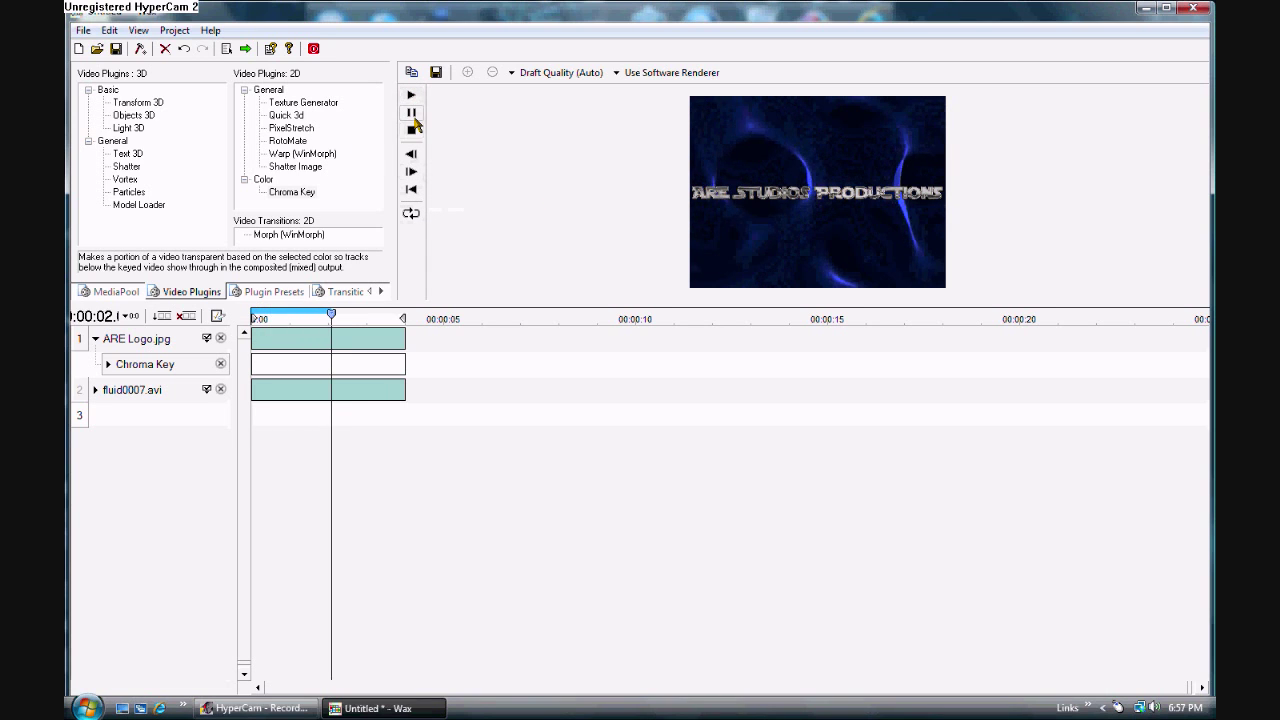
left_click(411, 113)
left_click(411, 189)
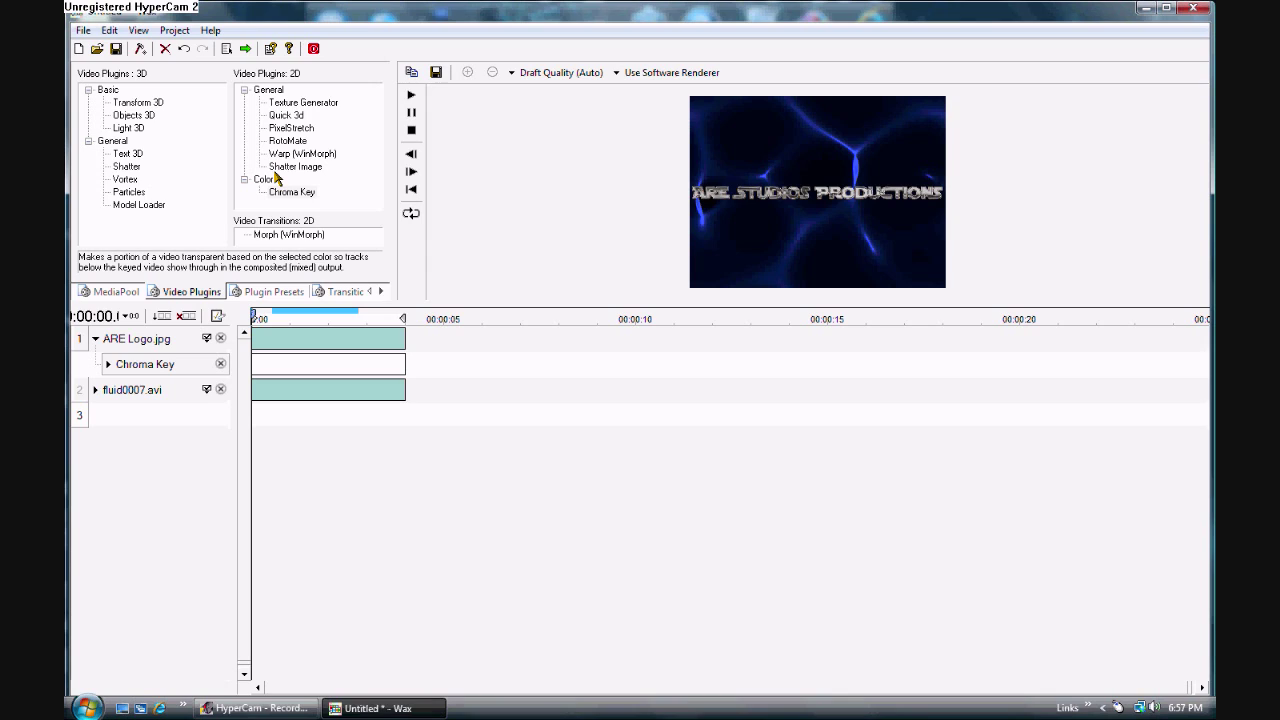
Apply the PixelStretch plugin to the ARE Logo.jpg track
left_click(300, 116)
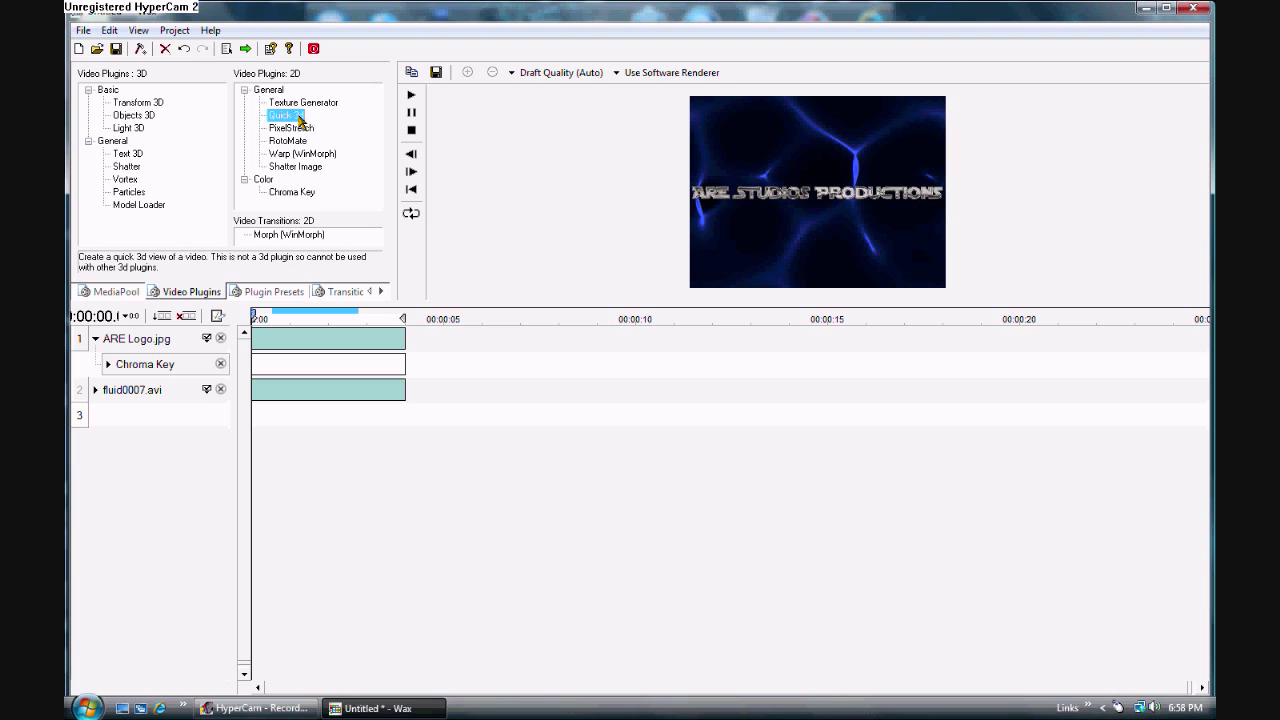
left_click(300, 130)
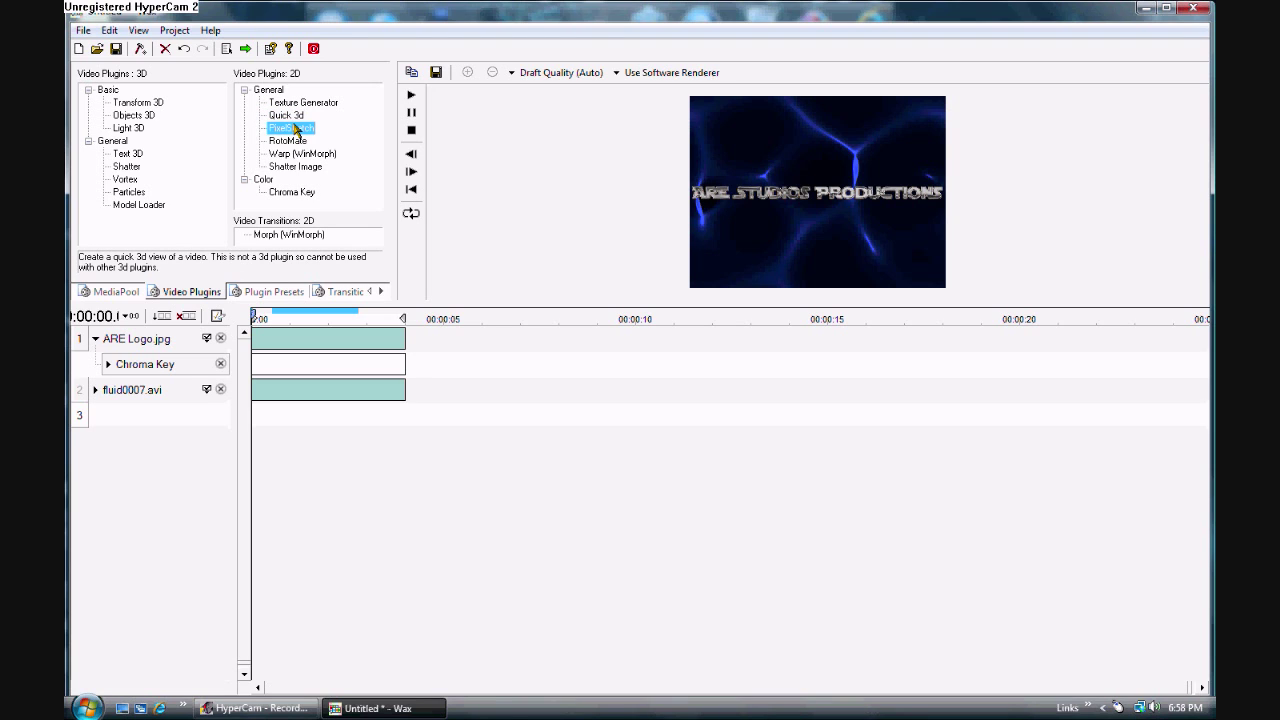
left_click(294, 118)
left_click(292, 130)
left_click_drag(295, 135, 264, 343)
Set the PixelStretch effect's Marker X1 to 1.000 and enable stretching on Both Sides
left_click(109, 366)
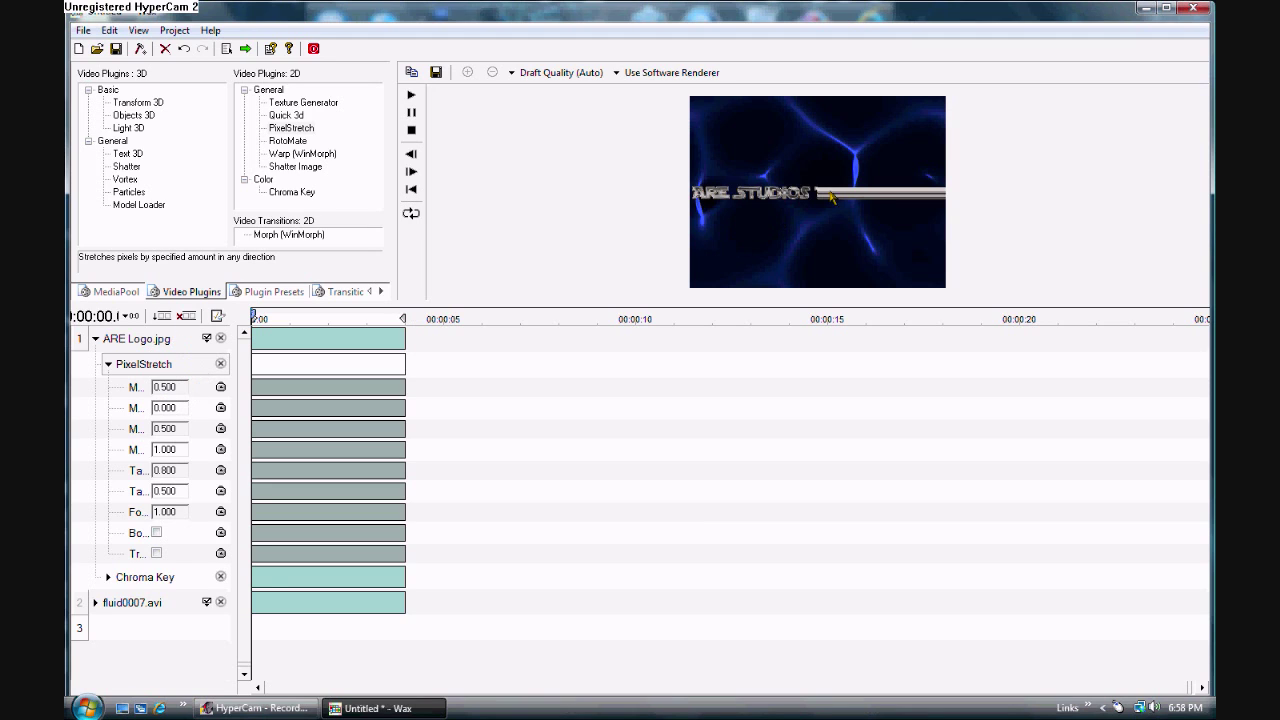
left_click_drag(170, 391, 270, 400)
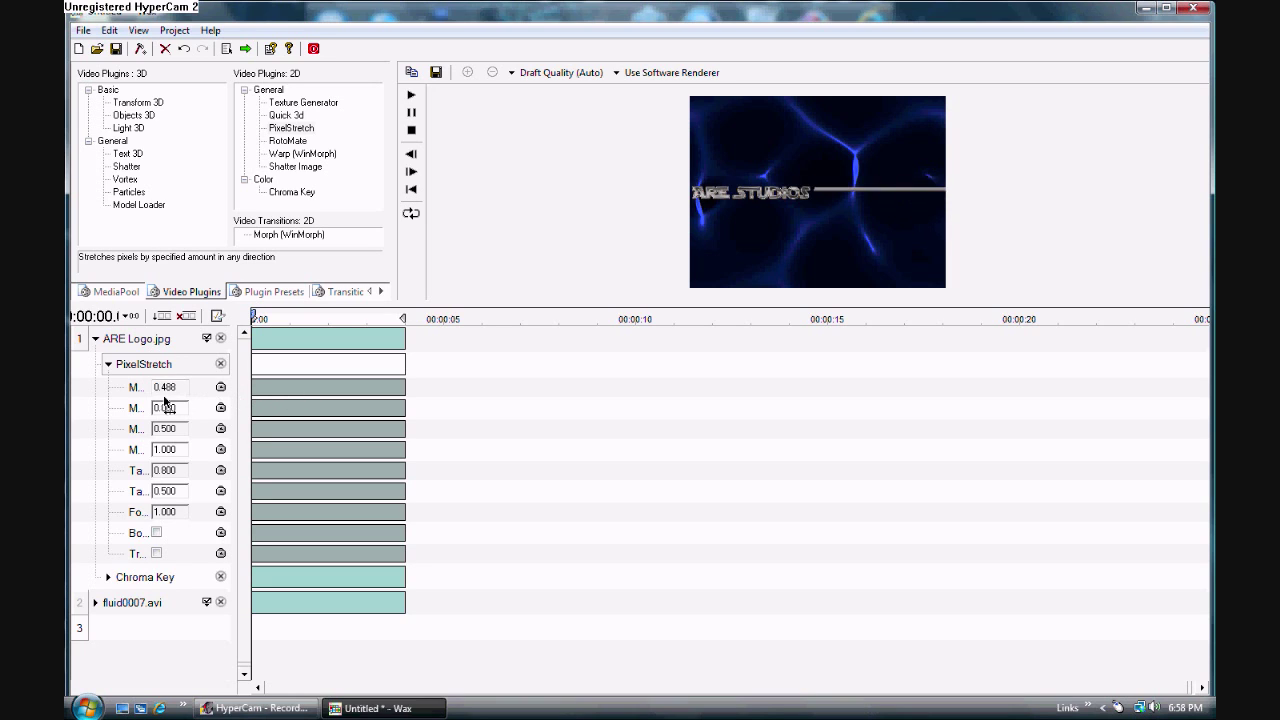
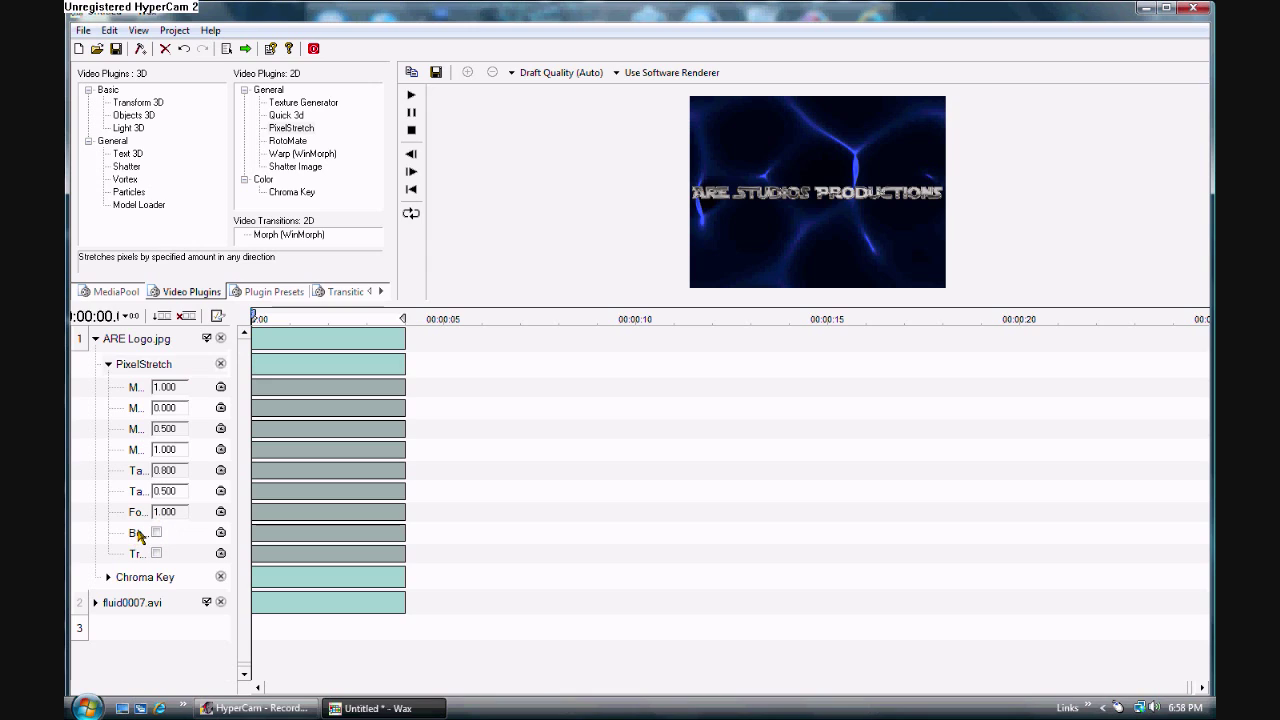
left_click(156, 532)
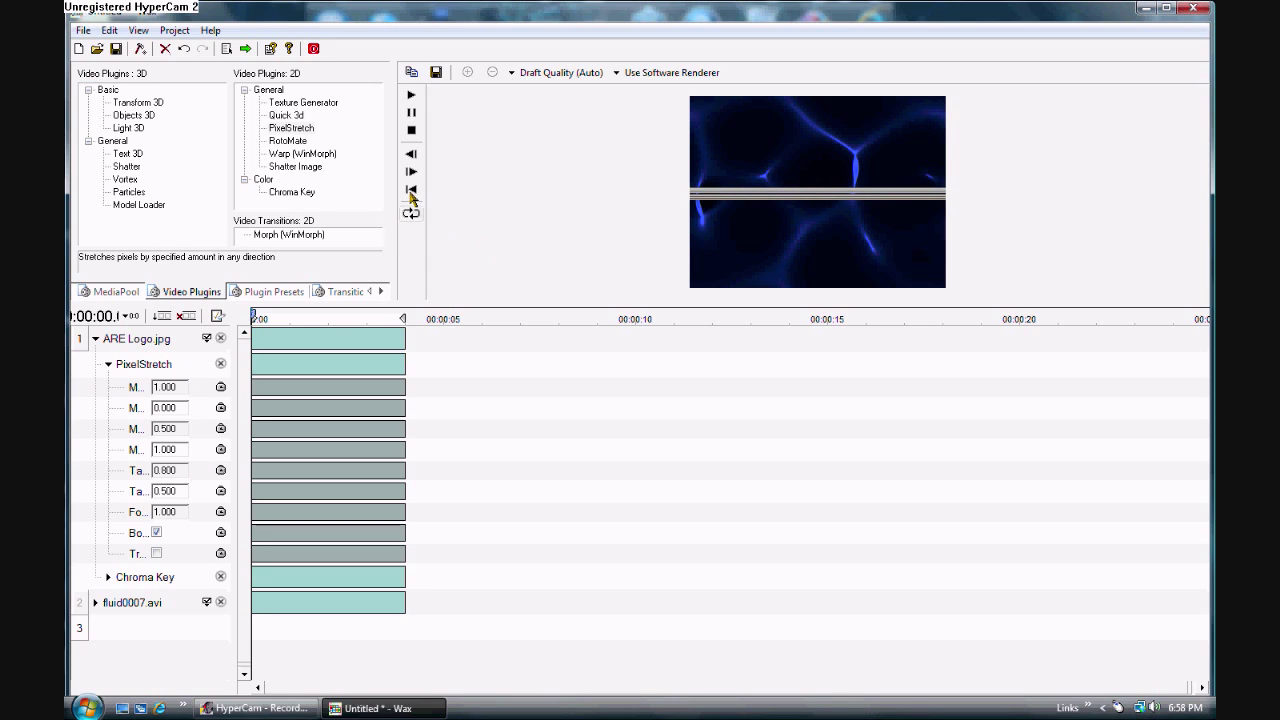
Enable Linear keyframing for PixelStretch's Force at the start of the timeline, keeping 1.000 as the starting value
left_click(262, 314)
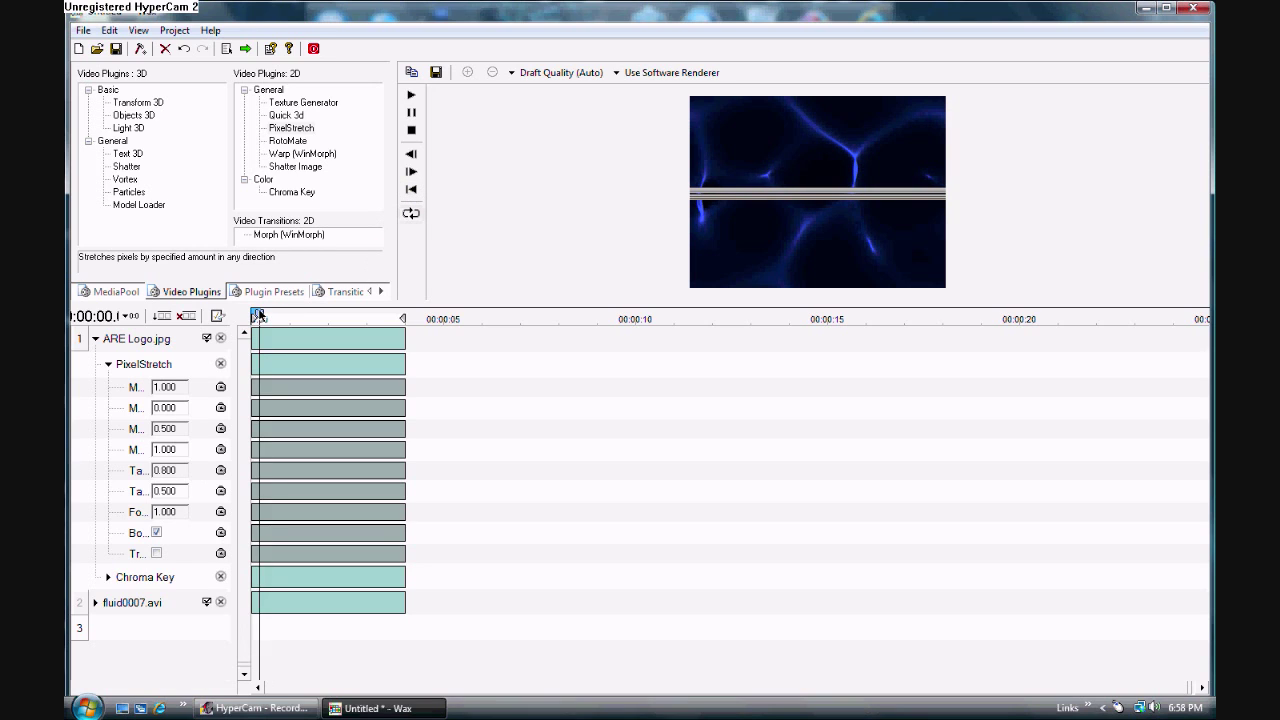
left_click_drag(262, 314, 243, 316)
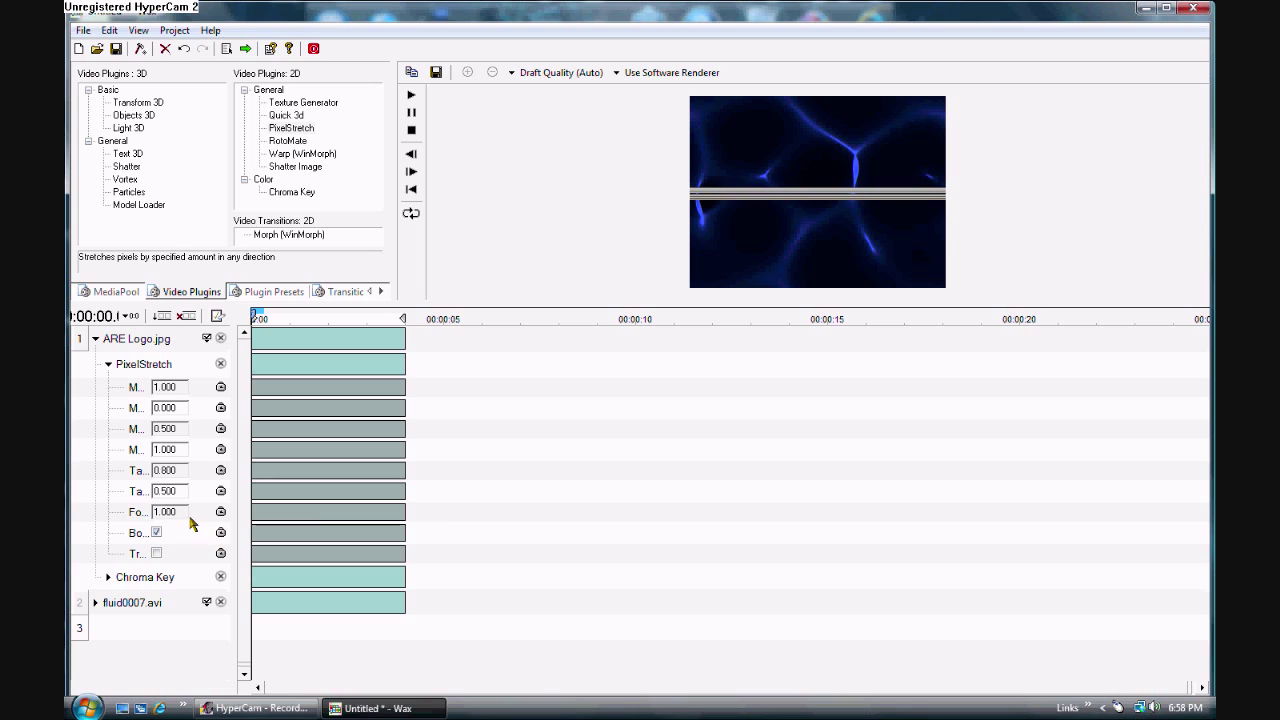
left_click(220, 512)
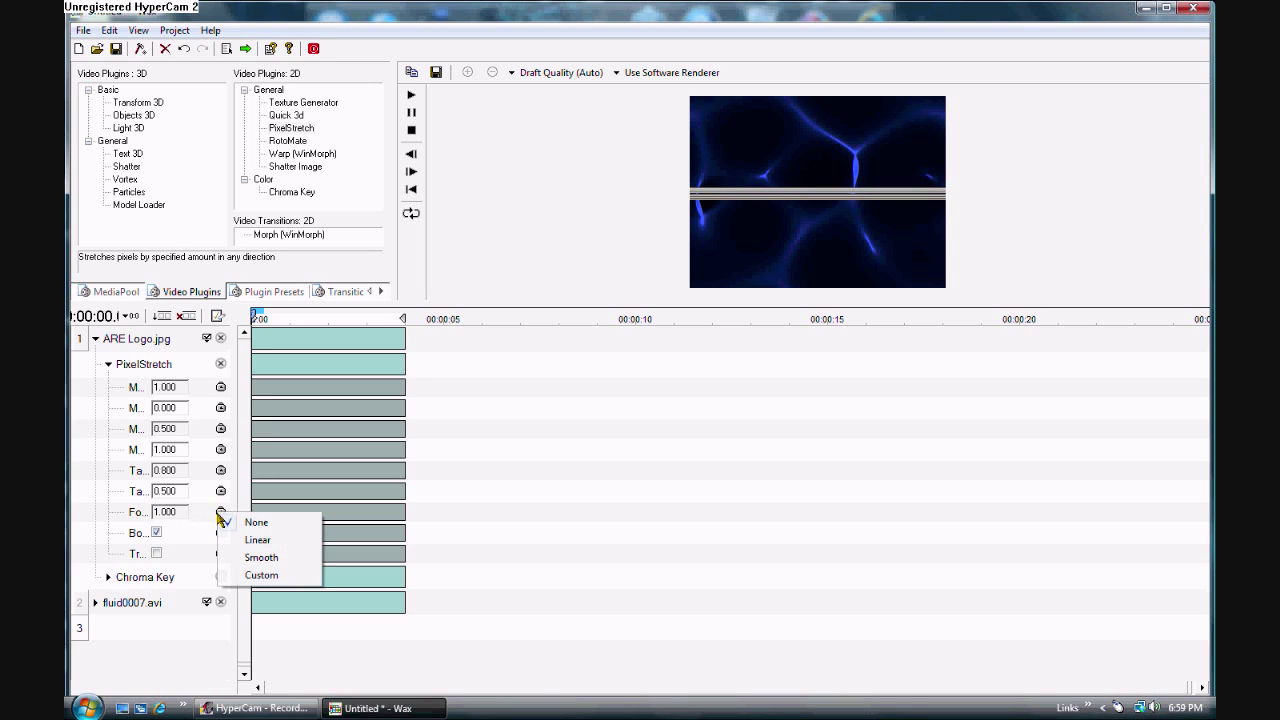
left_click(200, 512)
left_click(221, 513)
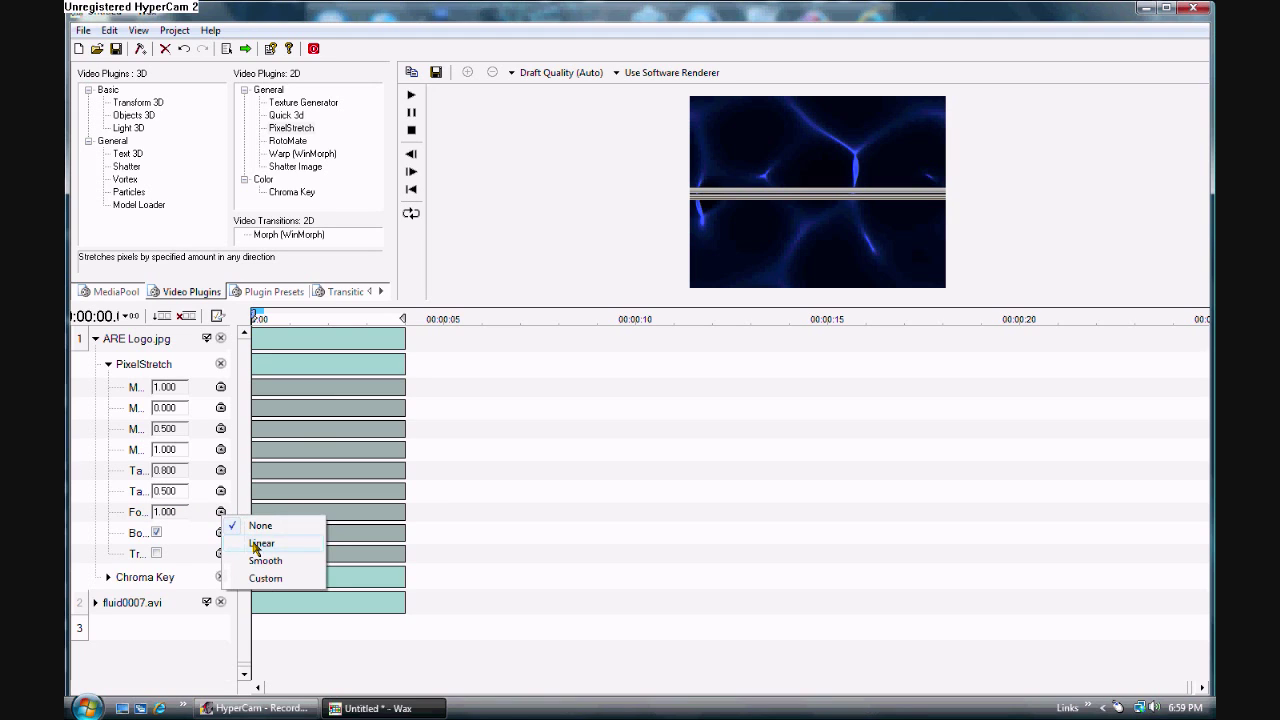
left_click(261, 543)
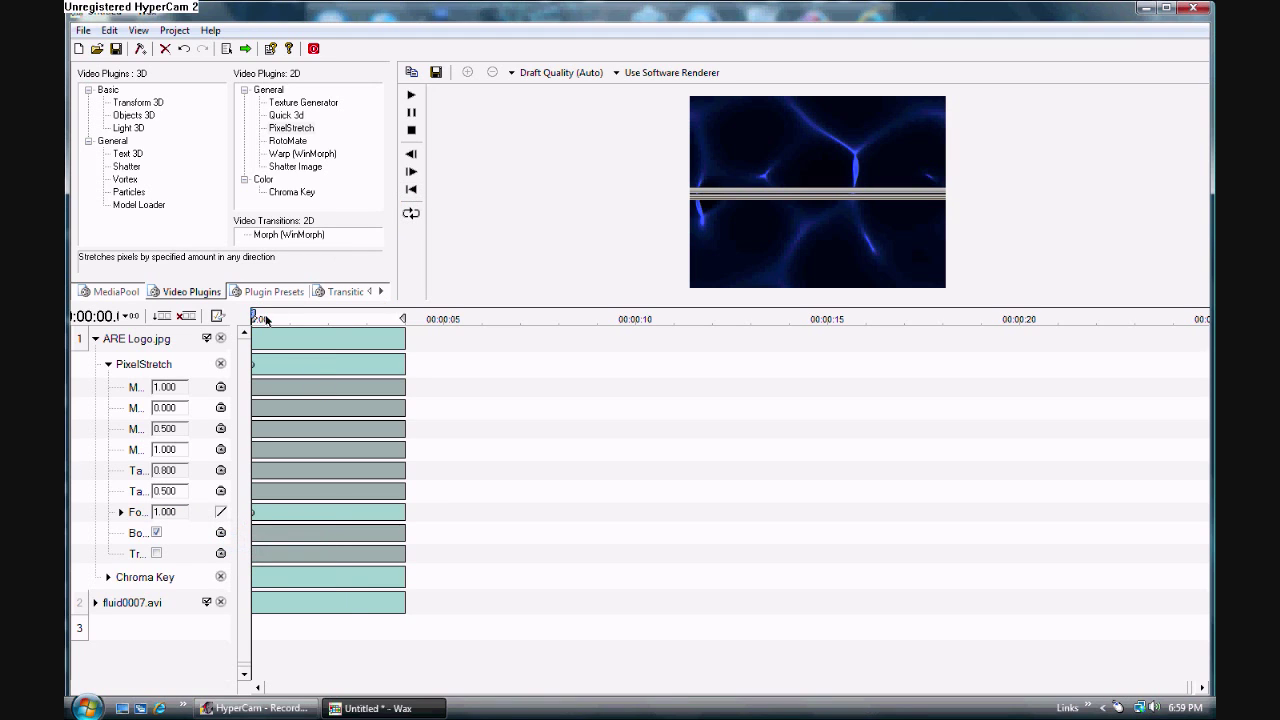
Add Force keyframes of 0.900 at about half a second and 0.784 at about one second
left_click_drag(253, 315, 269, 316)
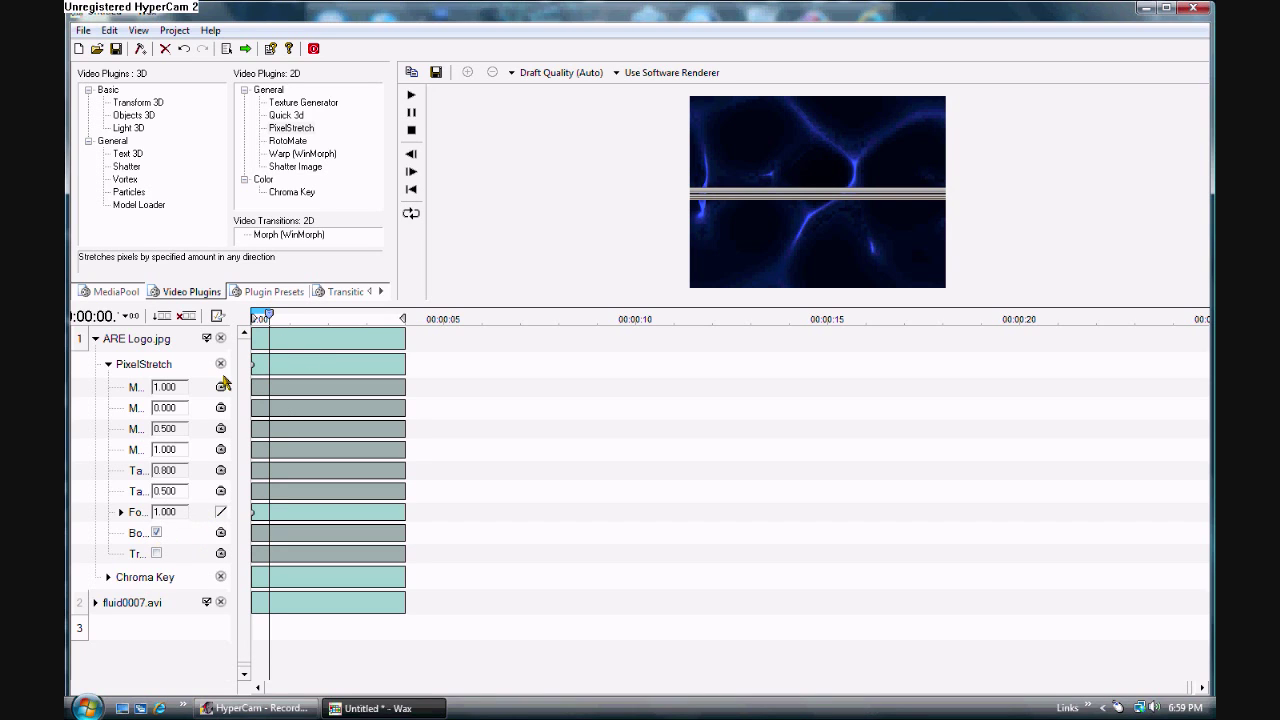
mouse_move(170, 518)
left_mouse_down()
mouse_move(139, 517)
mouse_move(170, 522)
left_mouse_up()
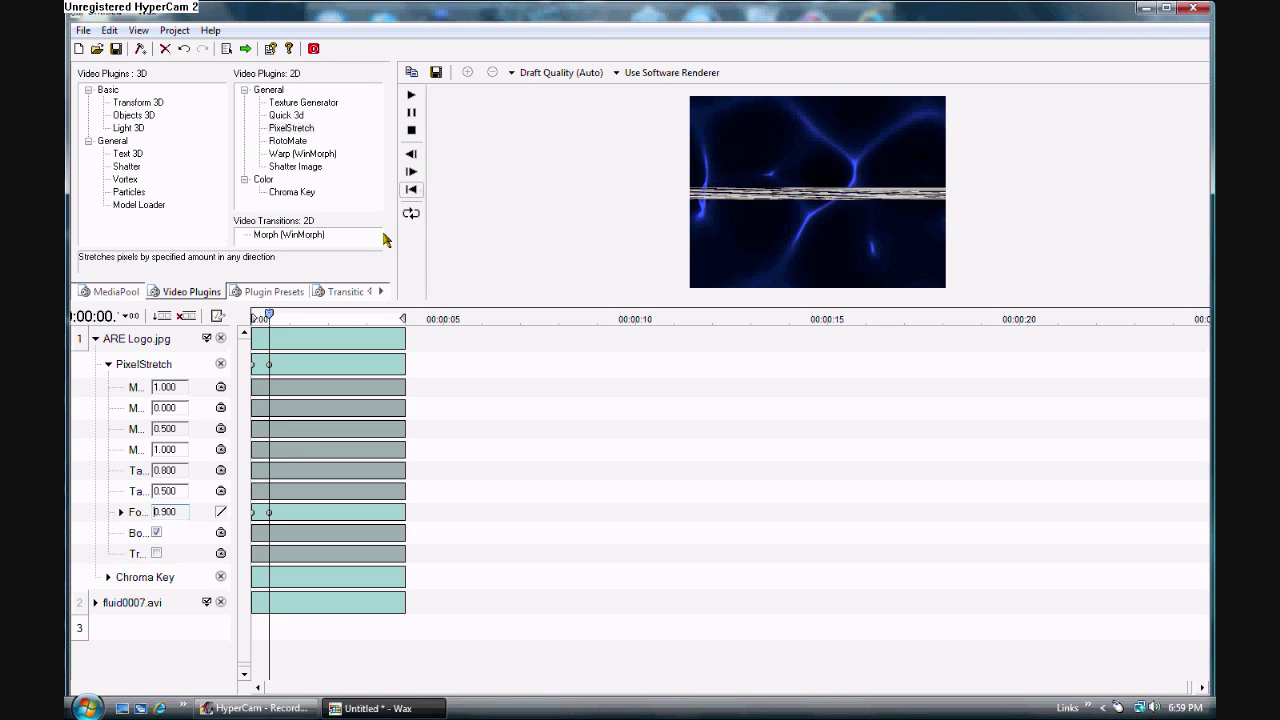
left_click(271, 316)
left_click_drag(271, 316, 290, 316)
mouse_move(149, 503)
left_mouse_down()
mouse_move(177, 517)
mouse_move(136, 525)
left_mouse_up()
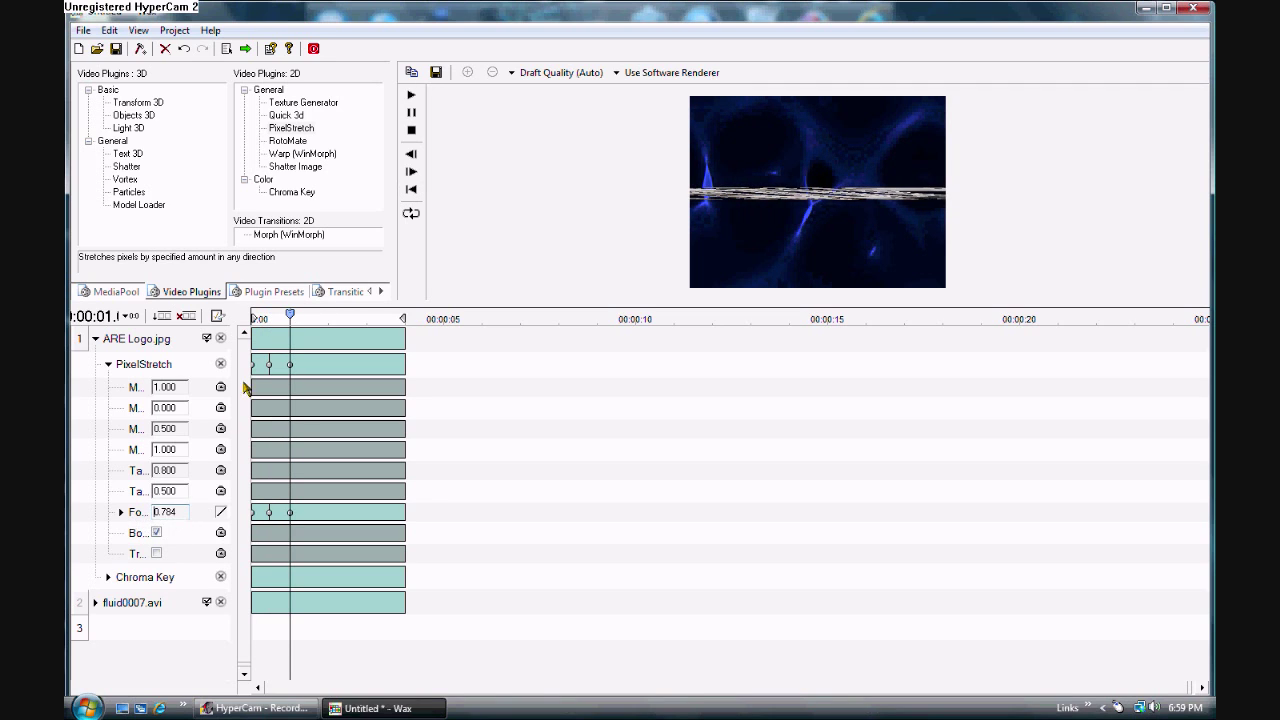
Continue lowering Force with keyframes of 0.544 at about 1.5 seconds and 0.302 at about 2 seconds
left_click_drag(291, 317, 312, 318)
left_click_drag(175, 522, 146, 518)
left_click_drag(313, 316, 335, 316)
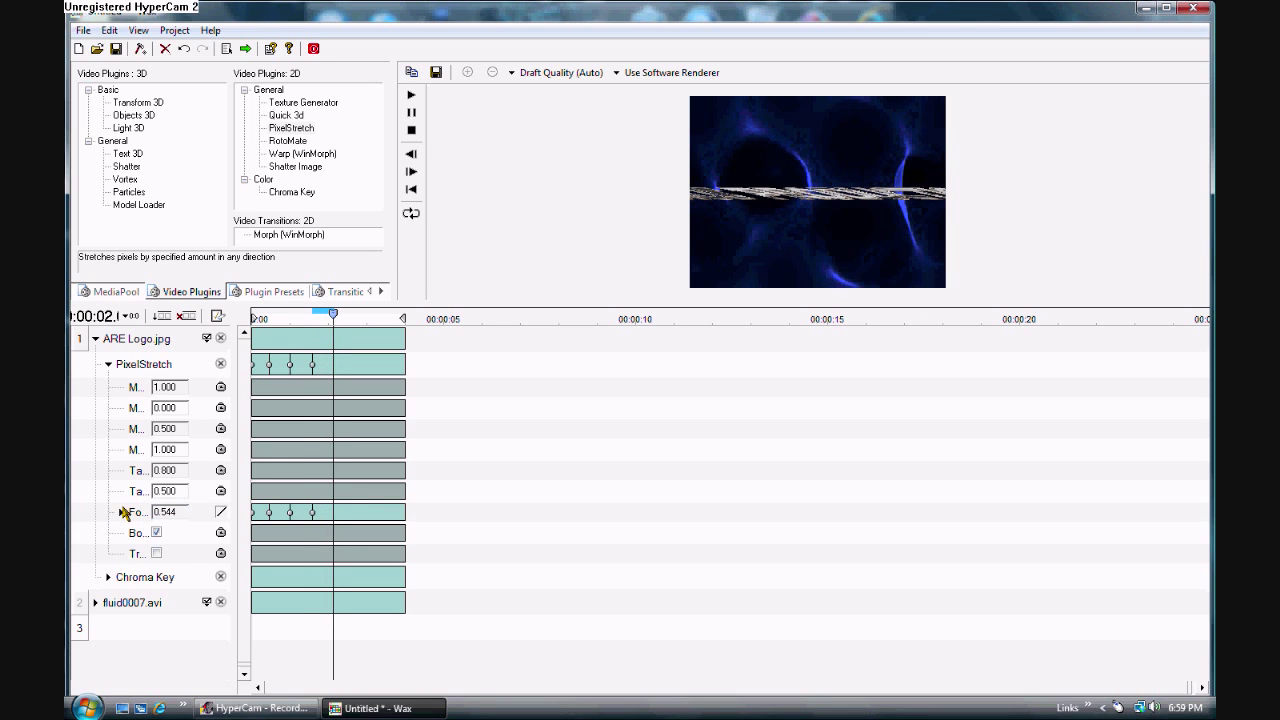
left_click_drag(168, 517, 105, 508)
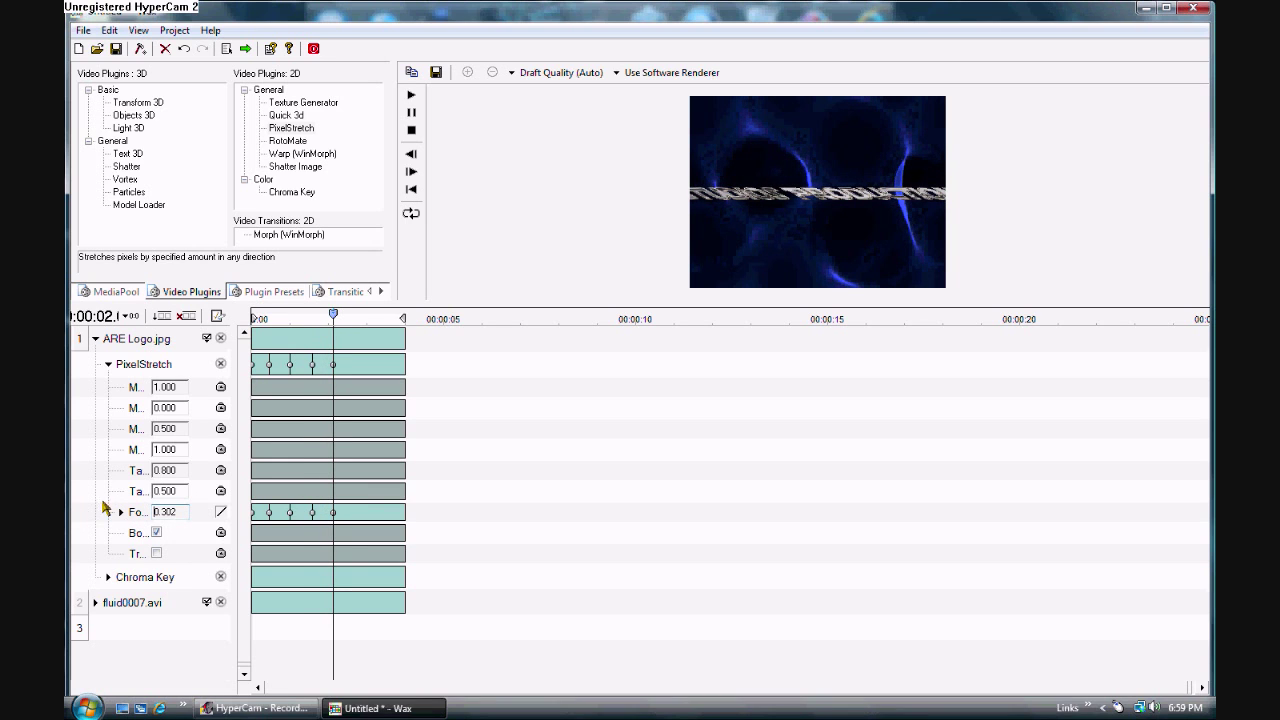
Finish the logo's un-stretching with Force keyframes of 0.140 at about 2.5 seconds and 0.000 at about 3 seconds
left_click_drag(335, 316, 353, 316)
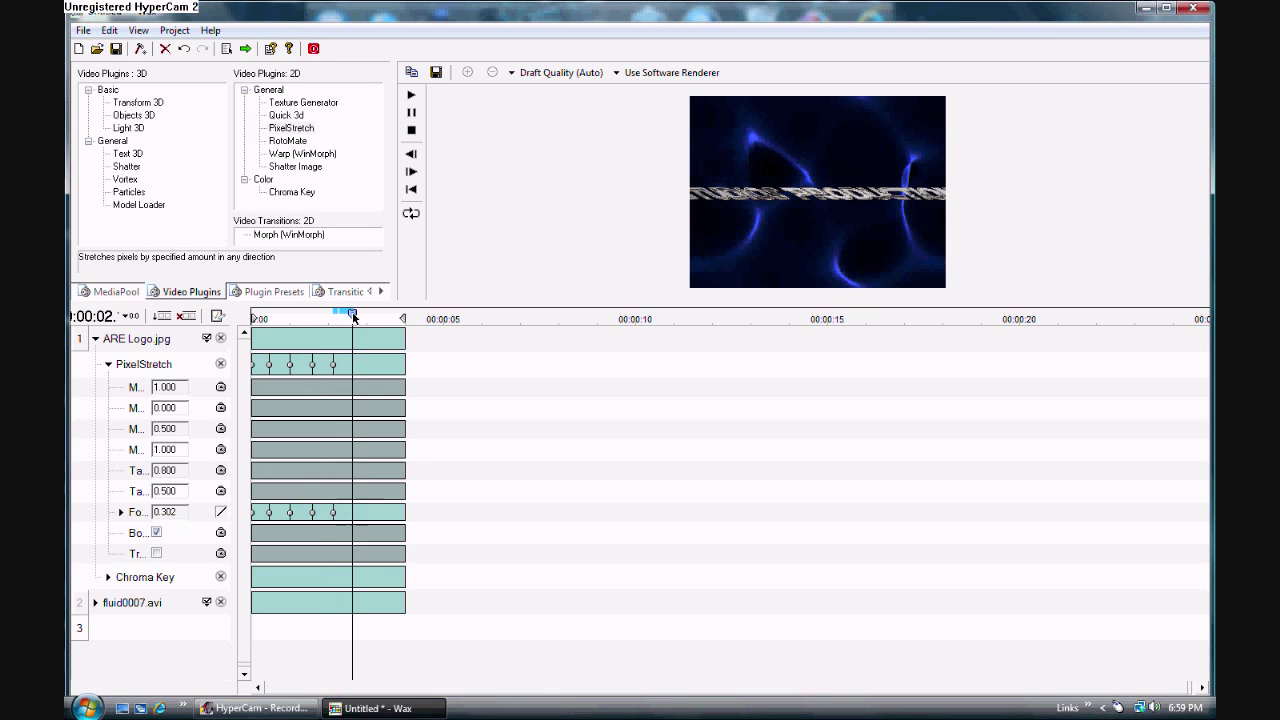
left_click_drag(148, 517, 100, 517)
left_click_drag(352, 316, 374, 317)
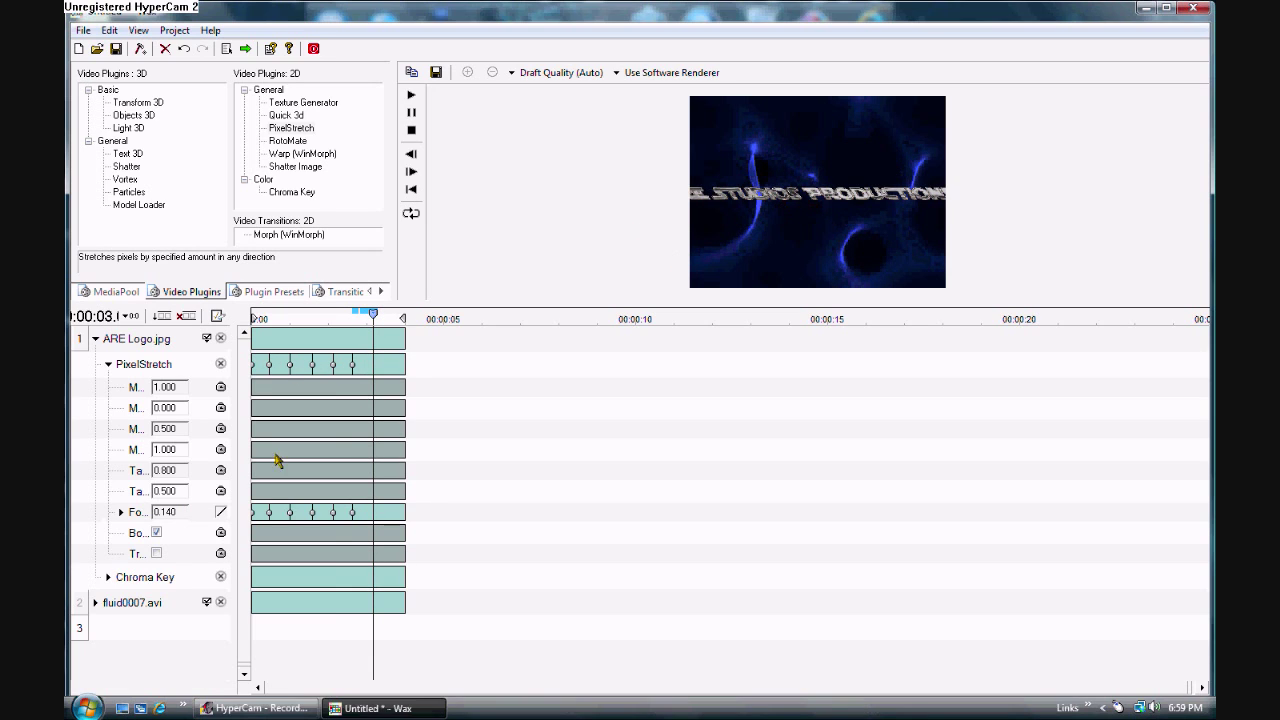
left_click_drag(167, 512, 89, 517)
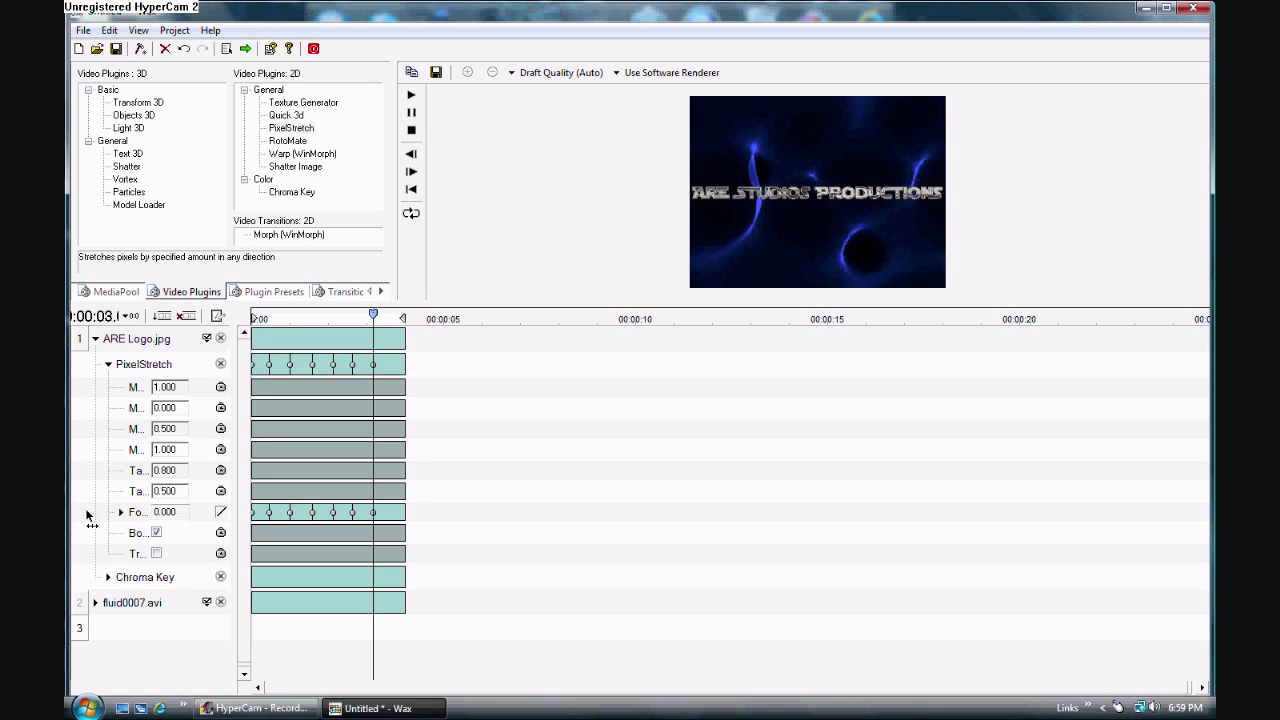
Play the pixel-stretch animation from the start and return to the beginning of the timeline
left_click(406, 193)
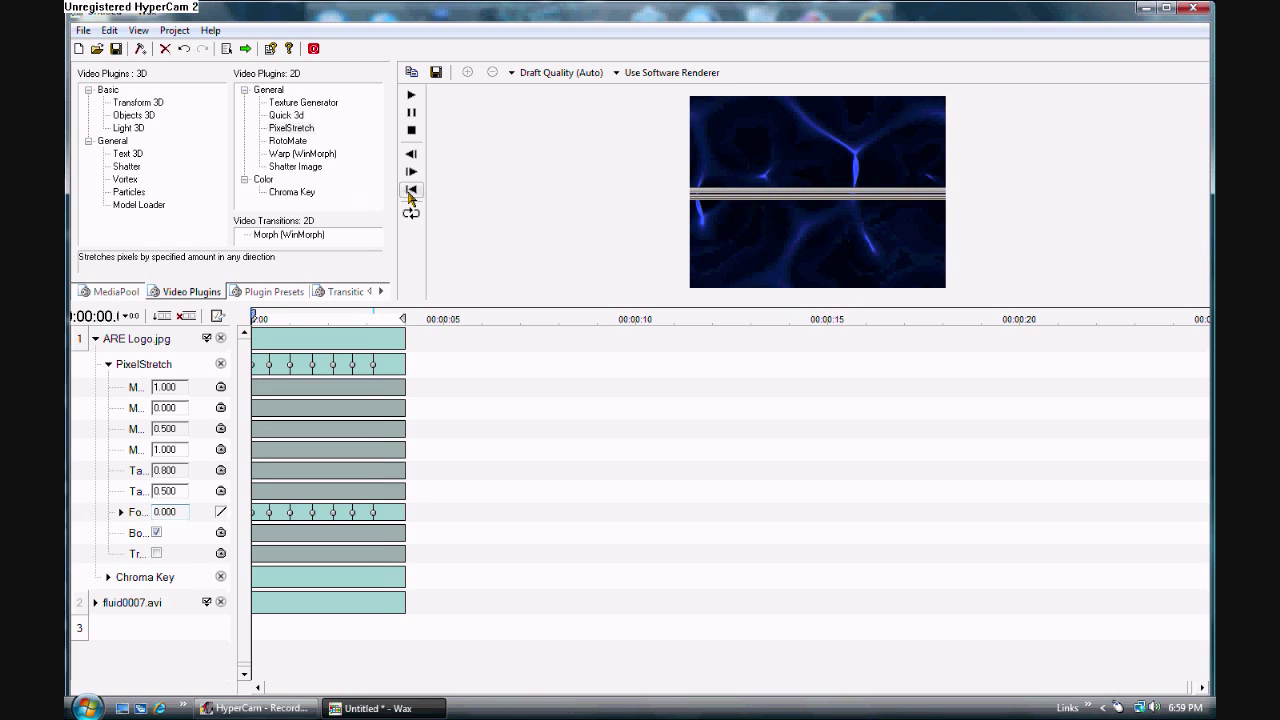
left_click(410, 96)
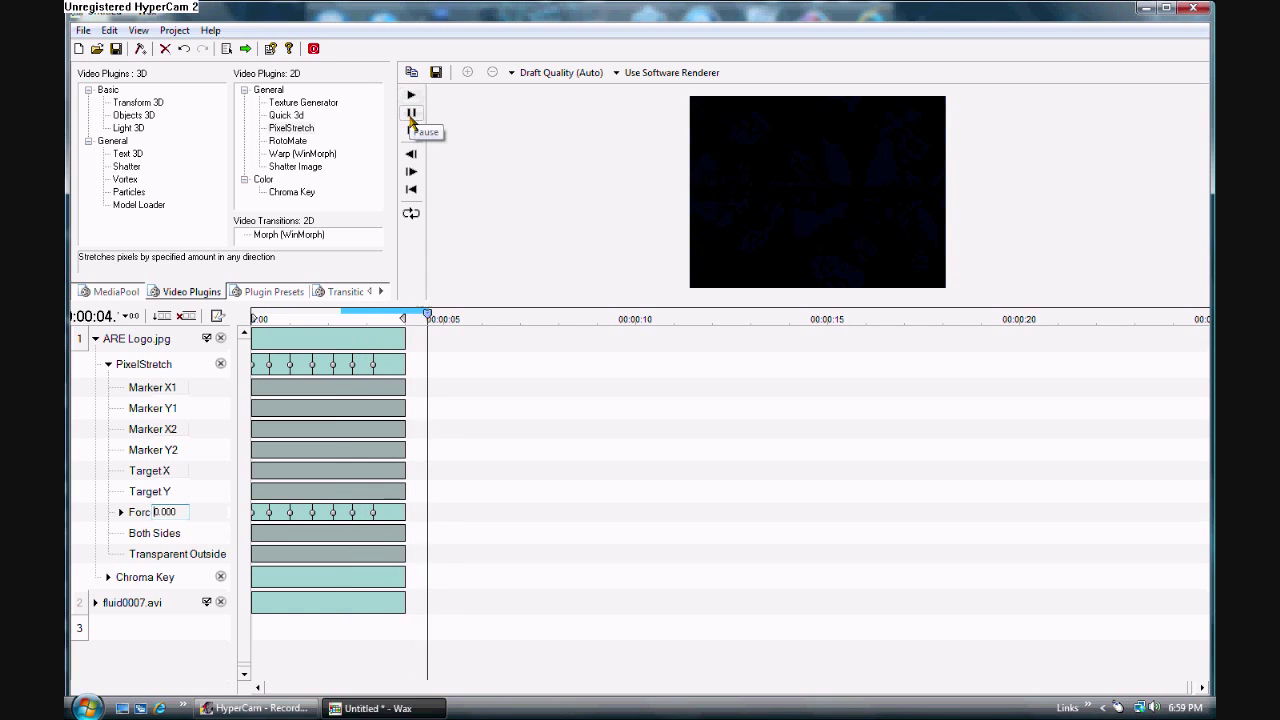
left_click(411, 188)
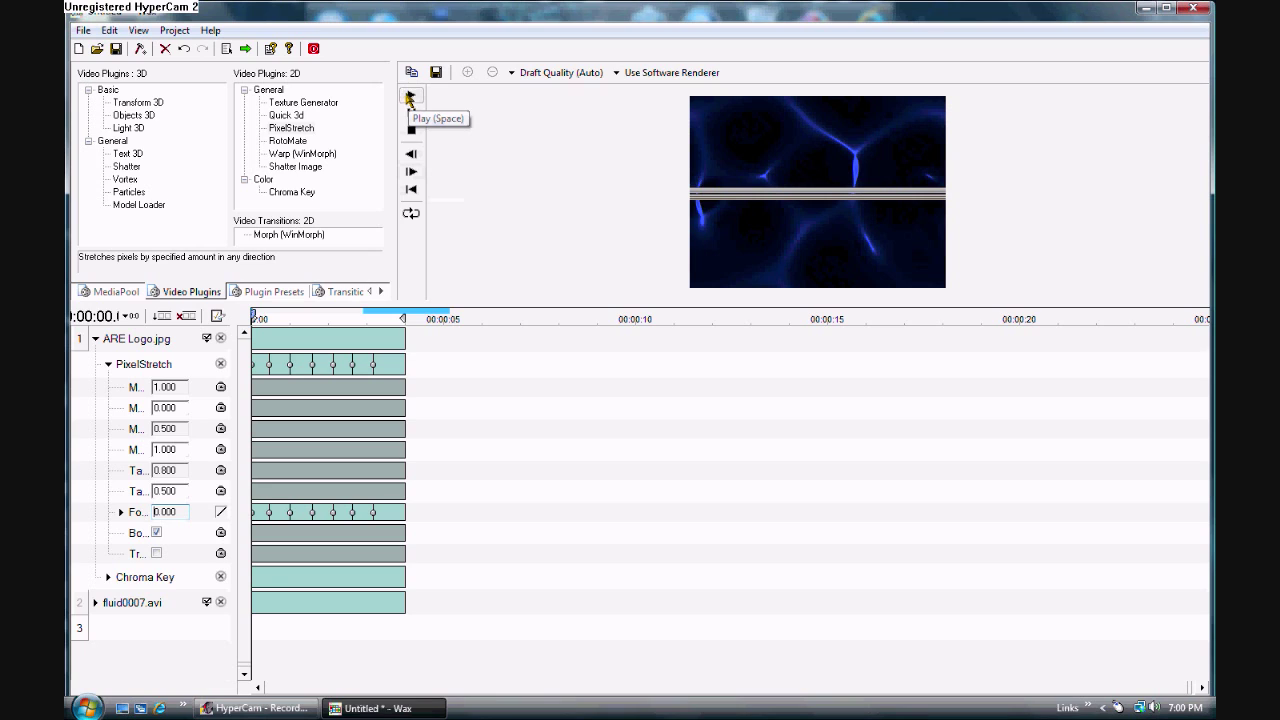
Collapse the PixelStretch settings and apply the Quick 3d plugin to the fluid0007.avi track
left_click(108, 365)
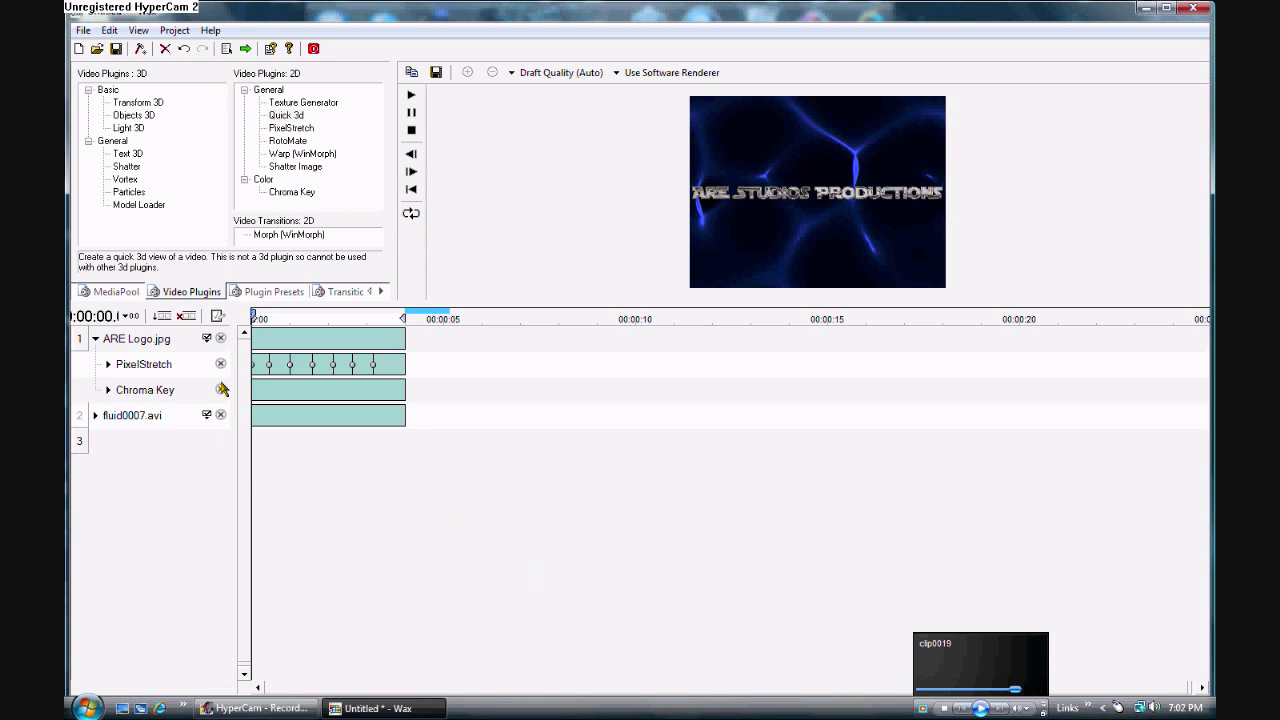
left_click(284, 117)
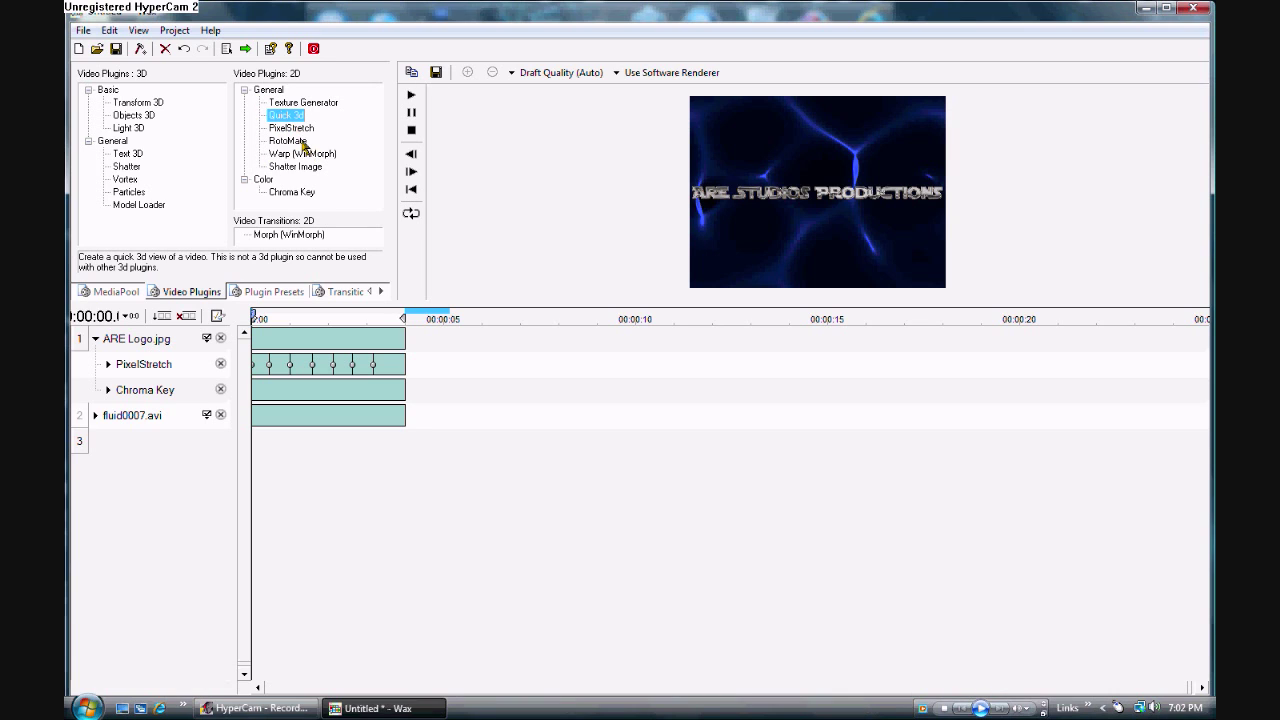
left_click_drag(284, 117, 257, 430)
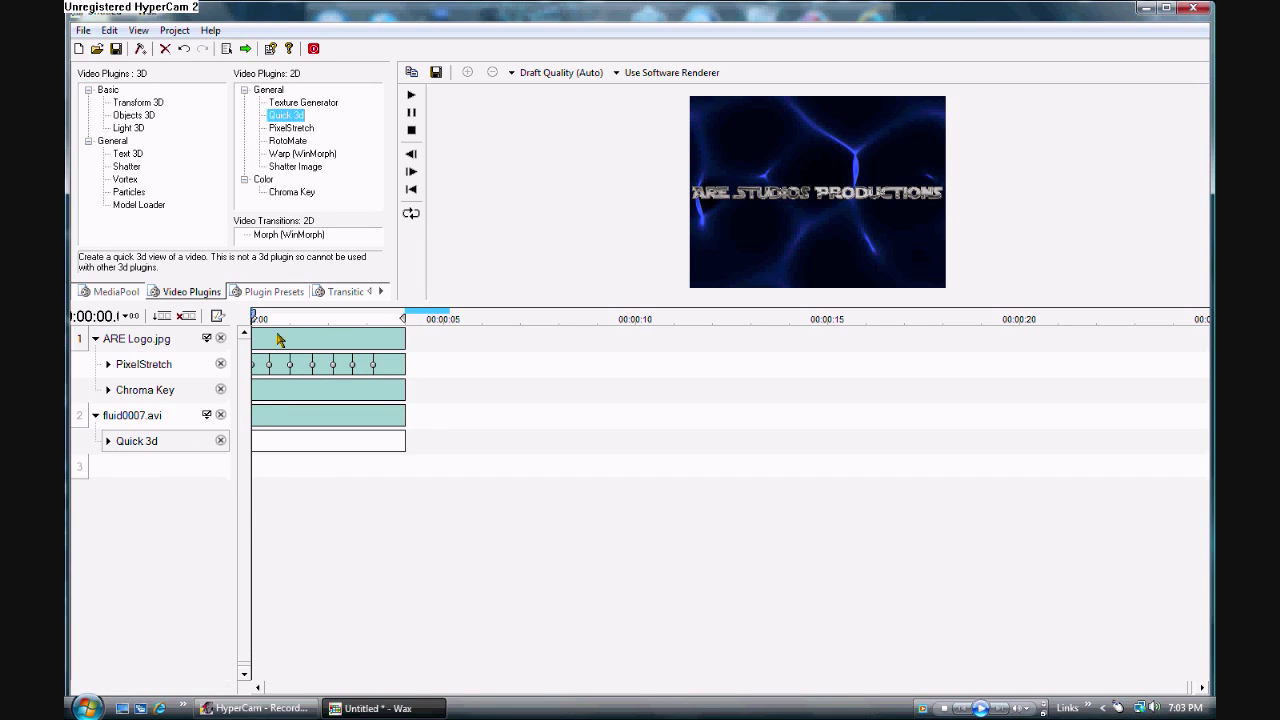
Crop the top of the fluid video in Quick 3d by setting Croptop to 0.203, using an early frame as reference
left_click(108, 441)
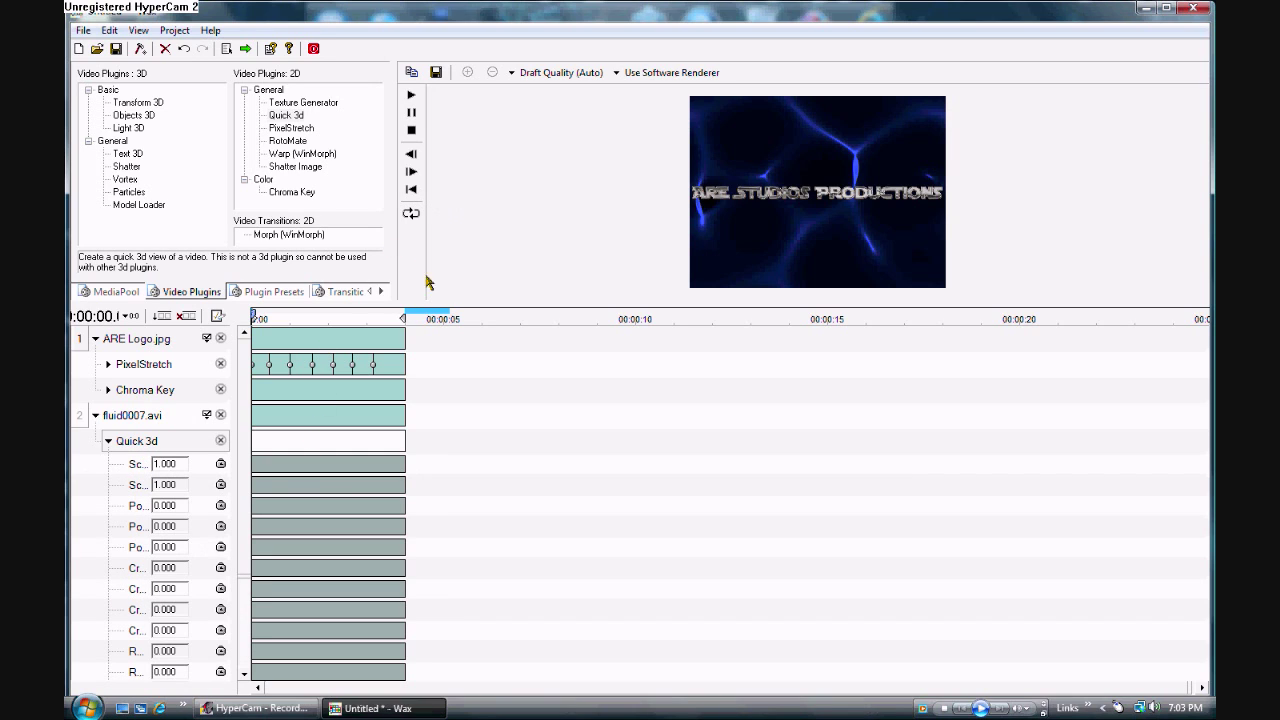
left_click(428, 318)
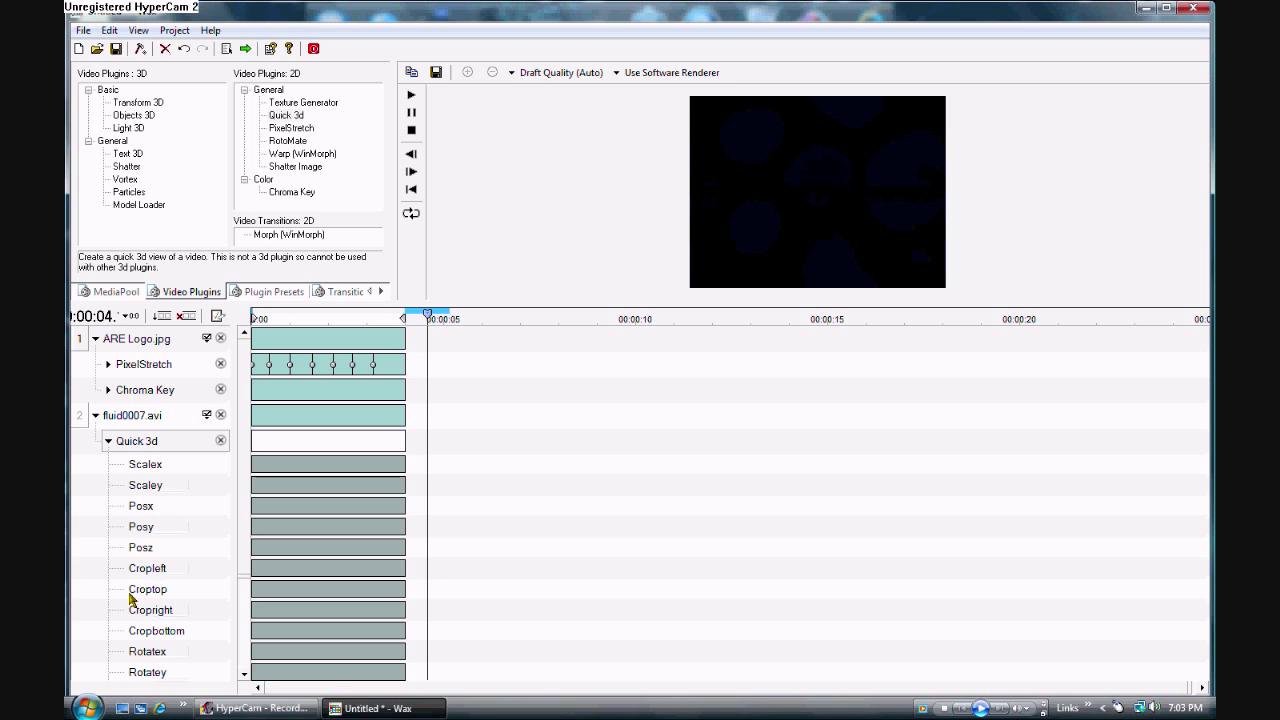
left_click(272, 318)
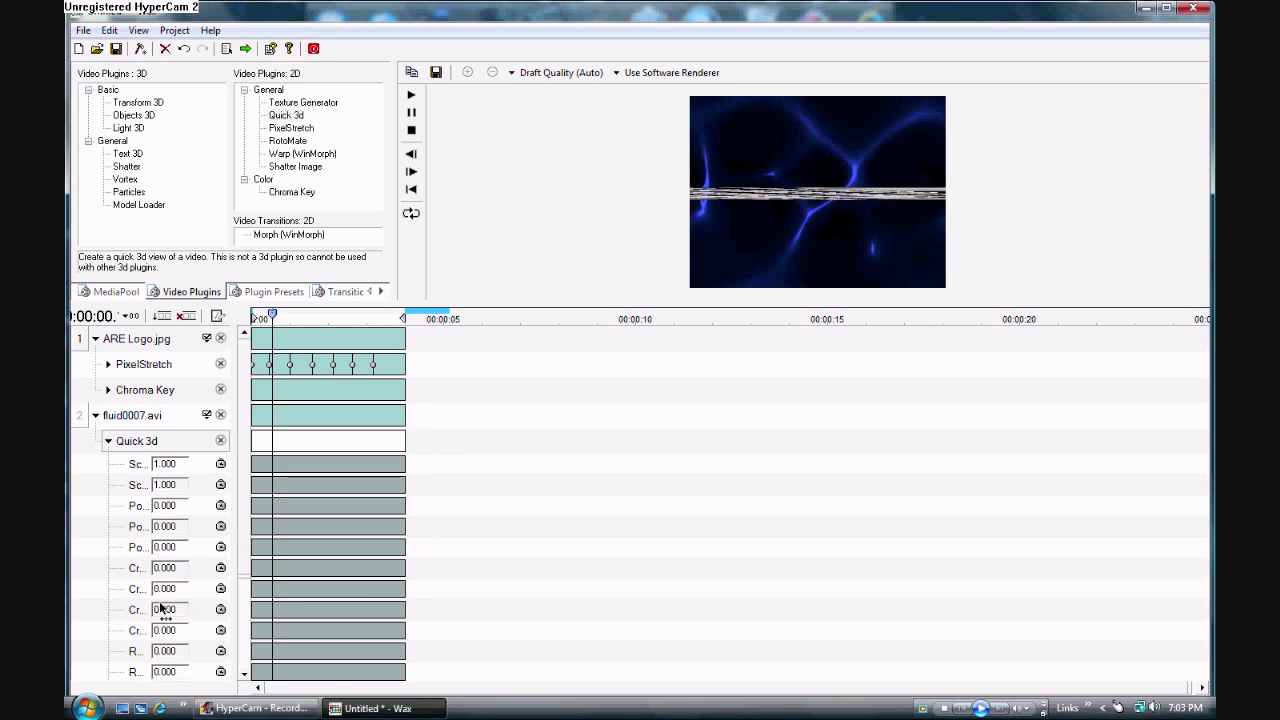
mouse_move(166, 591)
left_mouse_down()
mouse_move(288, 581)
mouse_move(216, 590)
mouse_move(263, 571)
mouse_move(220, 566)
mouse_move(134, 588)
mouse_move(252, 577)
mouse_move(220, 570)
mouse_move(205, 580)
mouse_move(244, 582)
mouse_move(152, 594)
left_mouse_up()
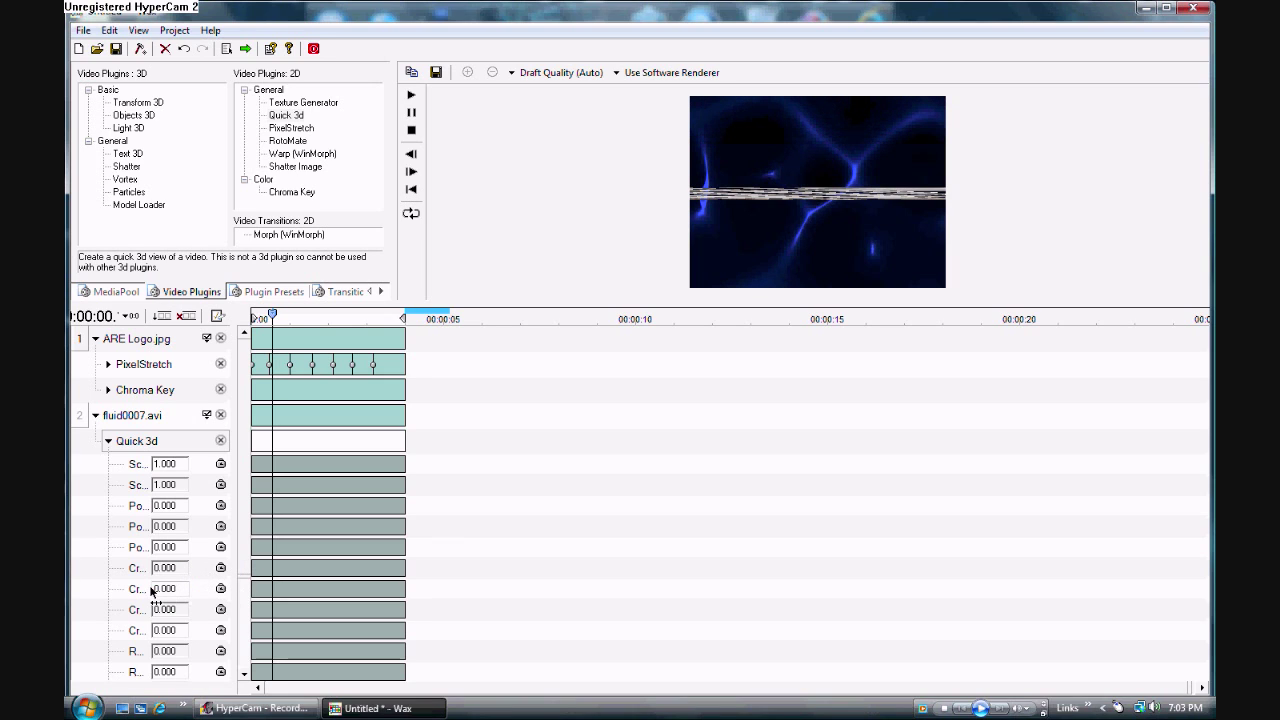
mouse_move(152, 594)
left_mouse_down()
mouse_move(280, 570)
mouse_move(140, 586)
mouse_move(215, 575)
mouse_move(230, 590)
mouse_move(145, 600)
left_mouse_up()
left_click_drag(143, 594, 75, 603)
left_click_drag(160, 594, 235, 590)
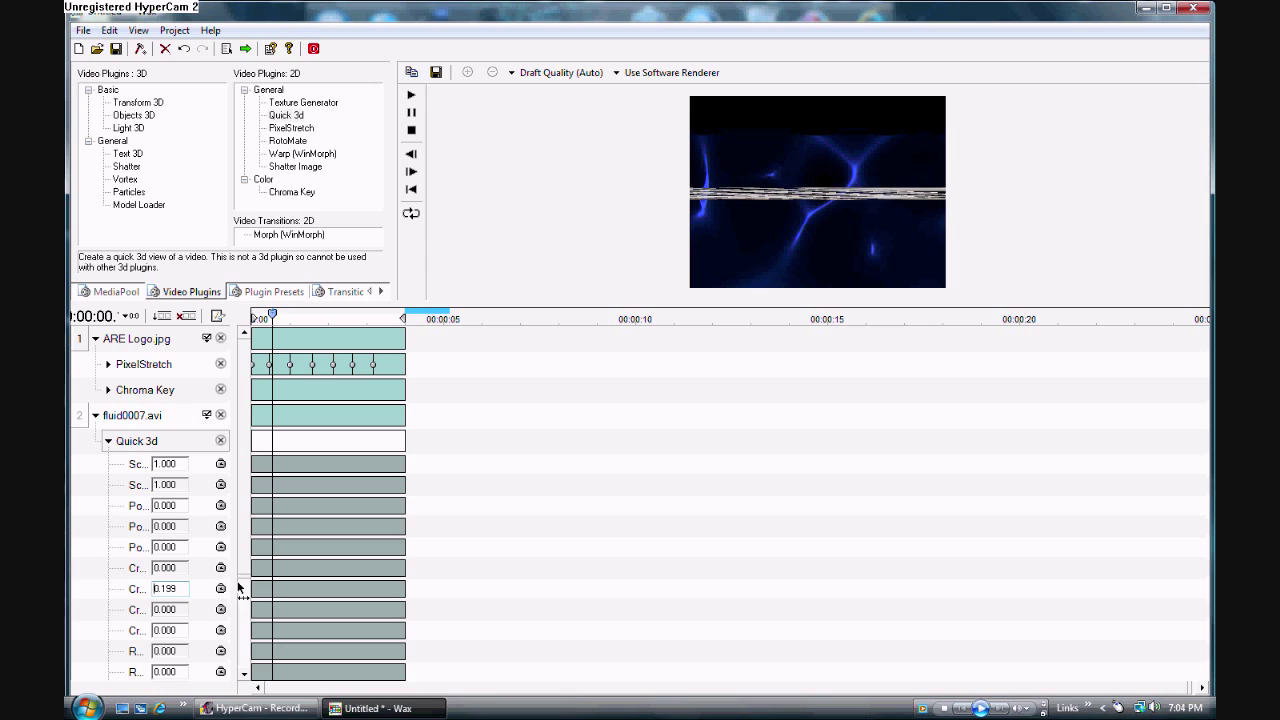
left_click_drag(238, 590, 240, 589)
left_click_drag(240, 589, 238, 590)
left_click_drag(240, 590, 242, 590)
Set Quick 3d's Cropbottom to 0.200 and adjust Croptop to the matching 0.200
scroll(178, 594, "up", 2)
scroll(175, 586, "up", 8)
scroll(179, 594, "up", 1)
scroll(177, 590, "up", 4)
scroll(246, 491, "down", 5)
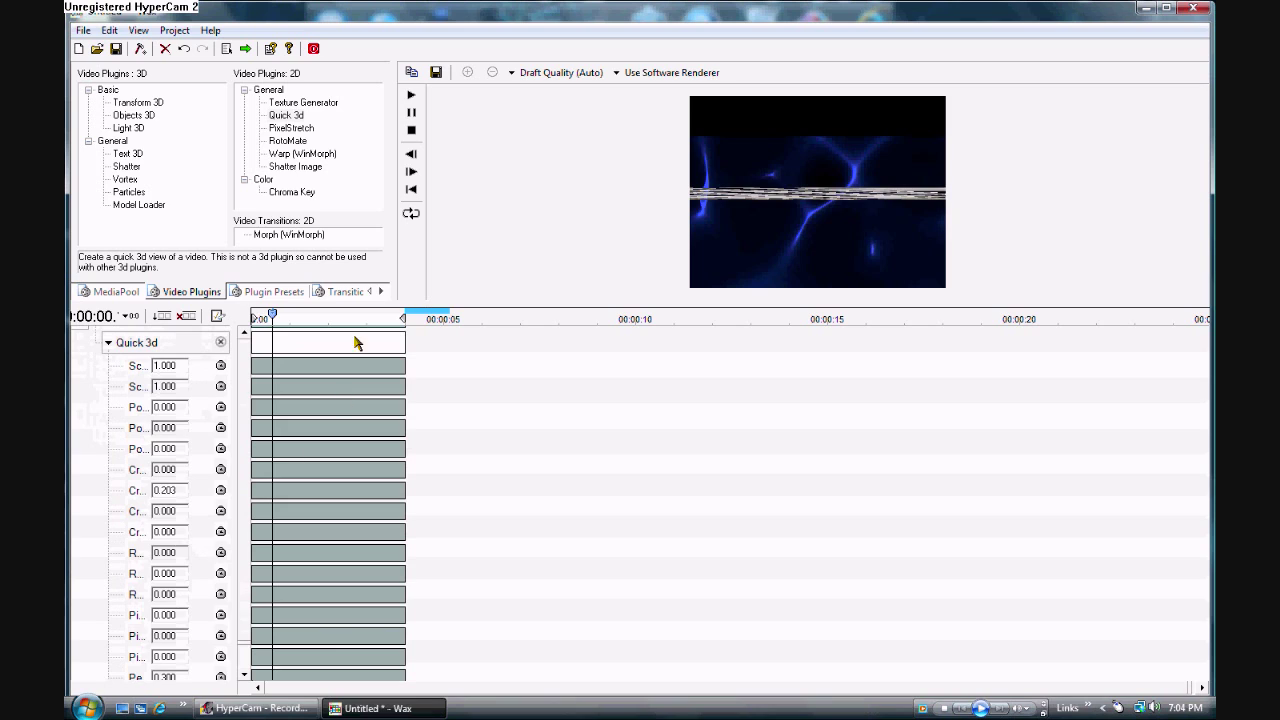
left_click(471, 316)
left_click(268, 369)
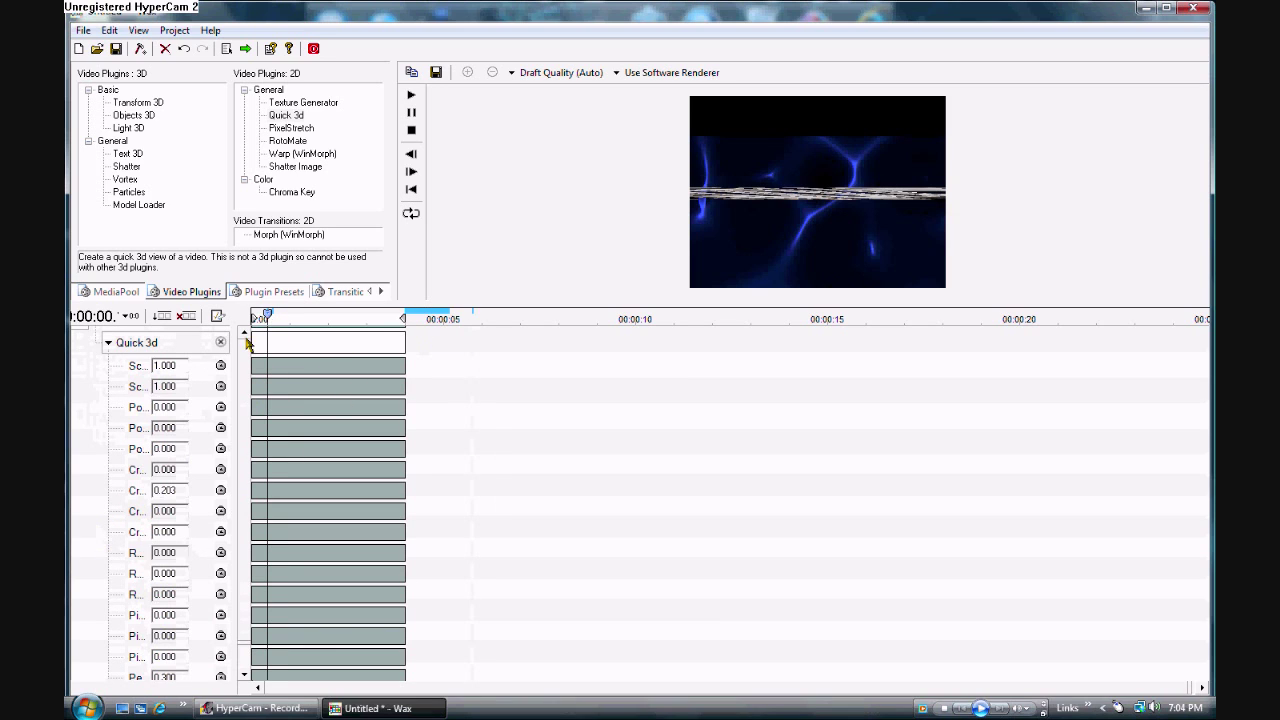
left_click_drag(166, 531, 242, 536)
left_click_drag(239, 529, 240, 529)
left_click_drag(175, 497, 172, 495)
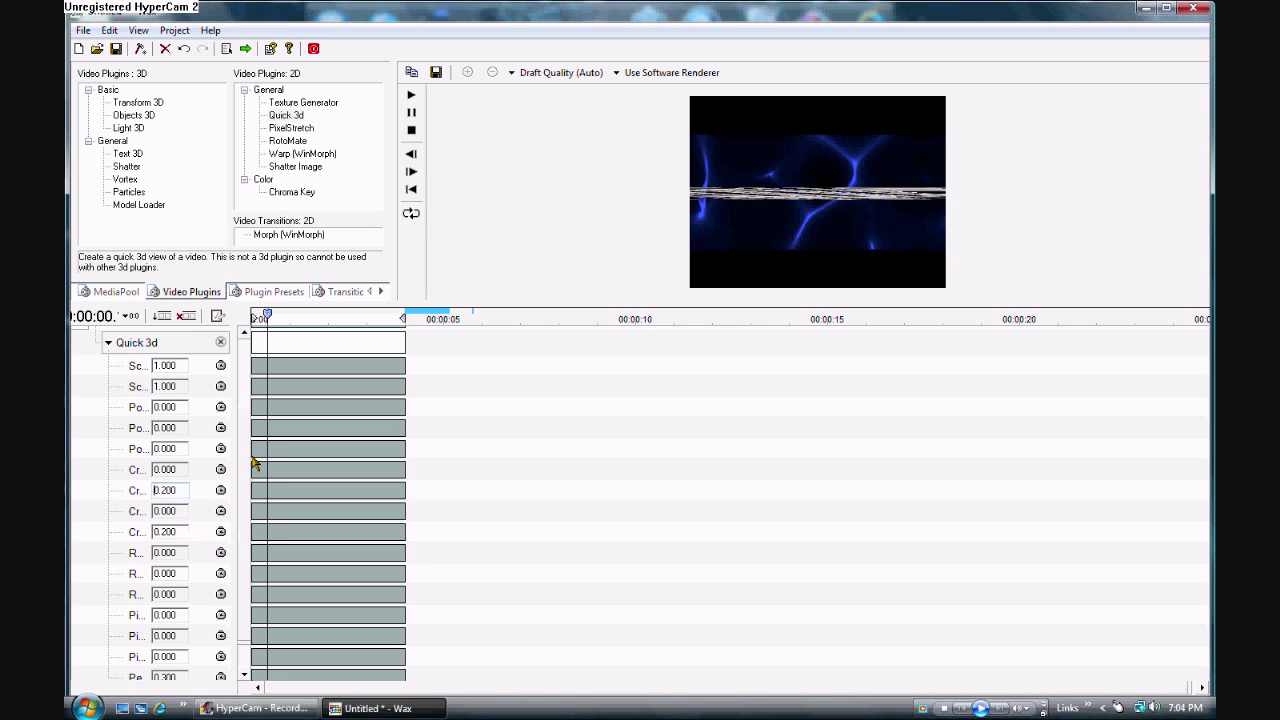
Collapse the Quick 3d settings and the fluid0007.avi track, and play a preview of the cropped intro
scroll(245, 463, "down", 1)
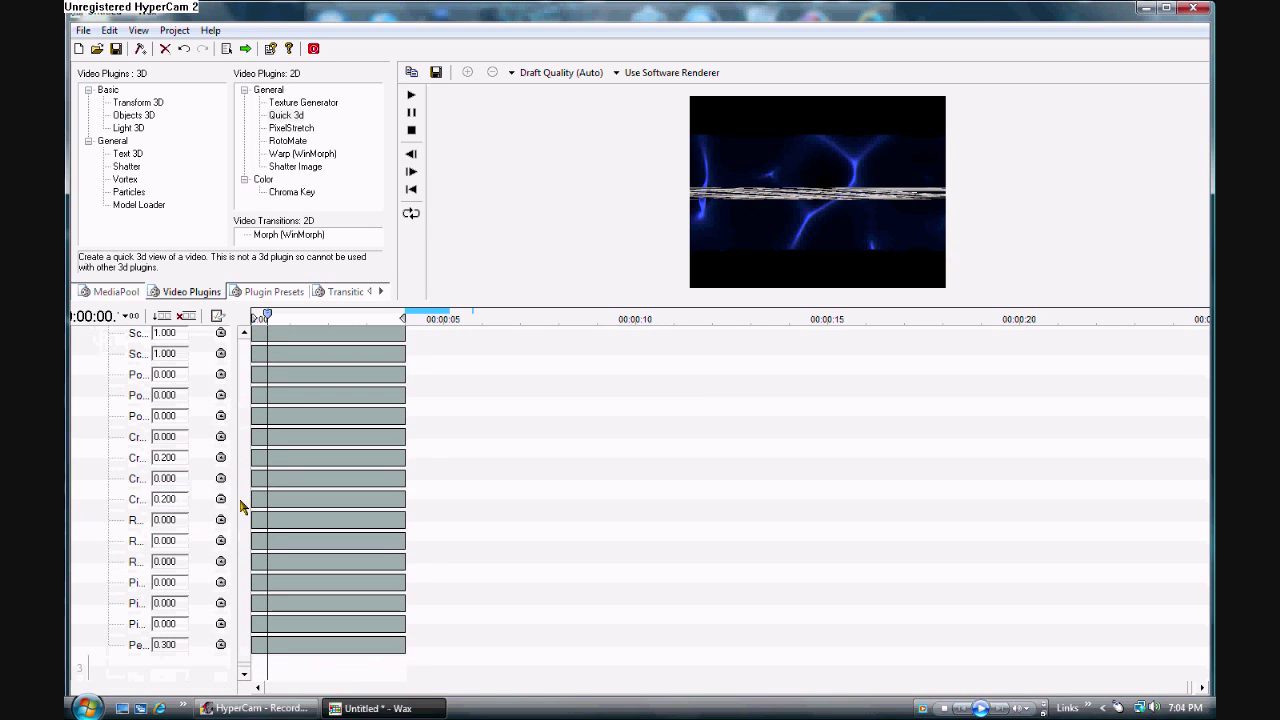
scroll(240, 507, "up", 3)
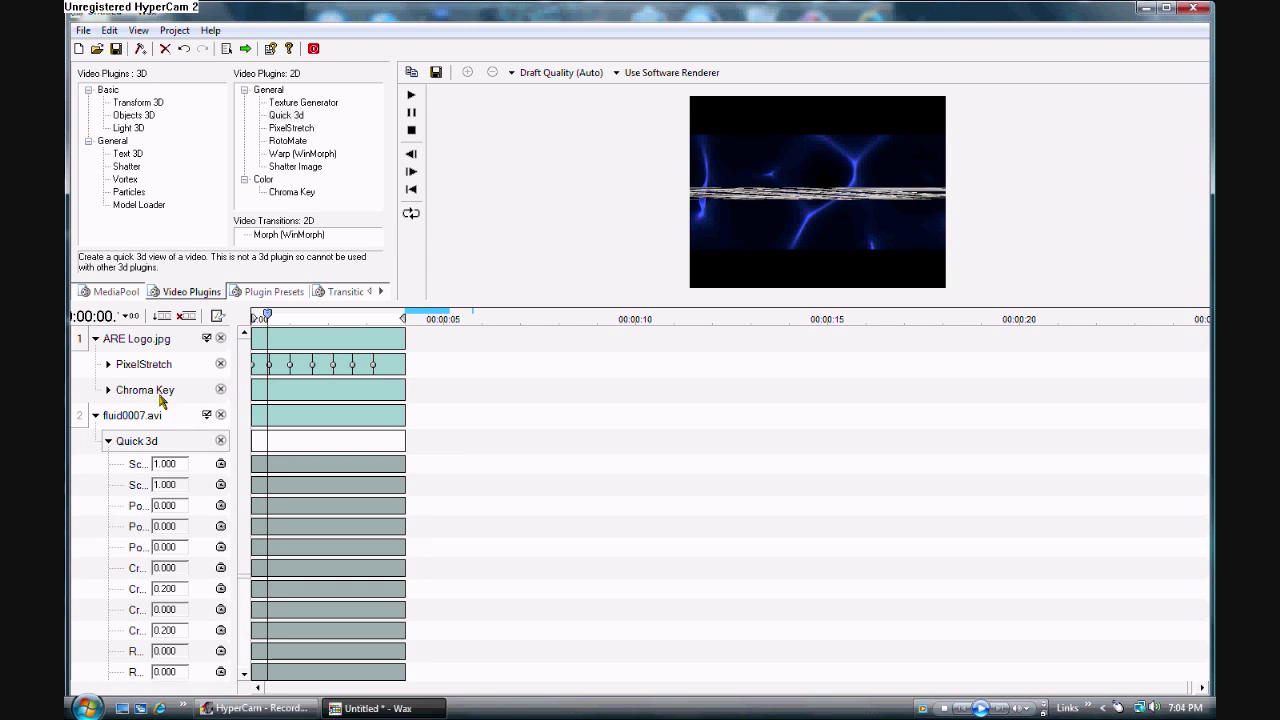
left_click(108, 441)
left_click(95, 415)
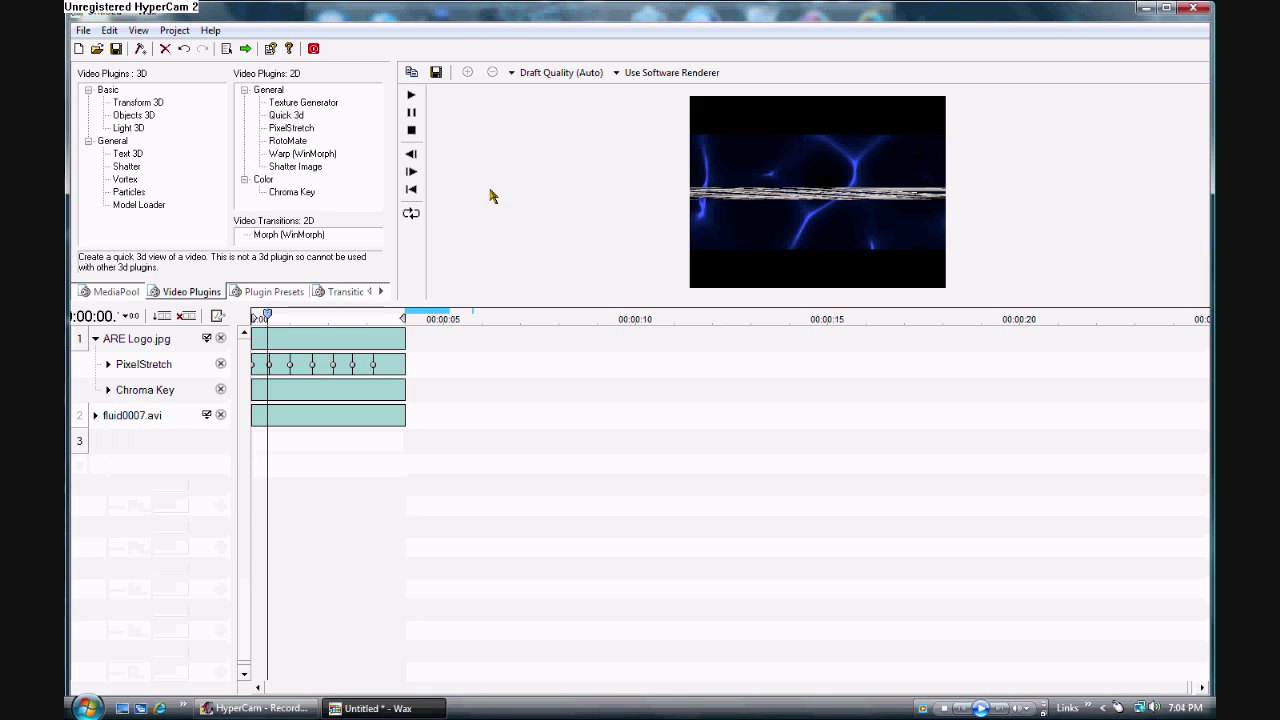
left_click(411, 95)
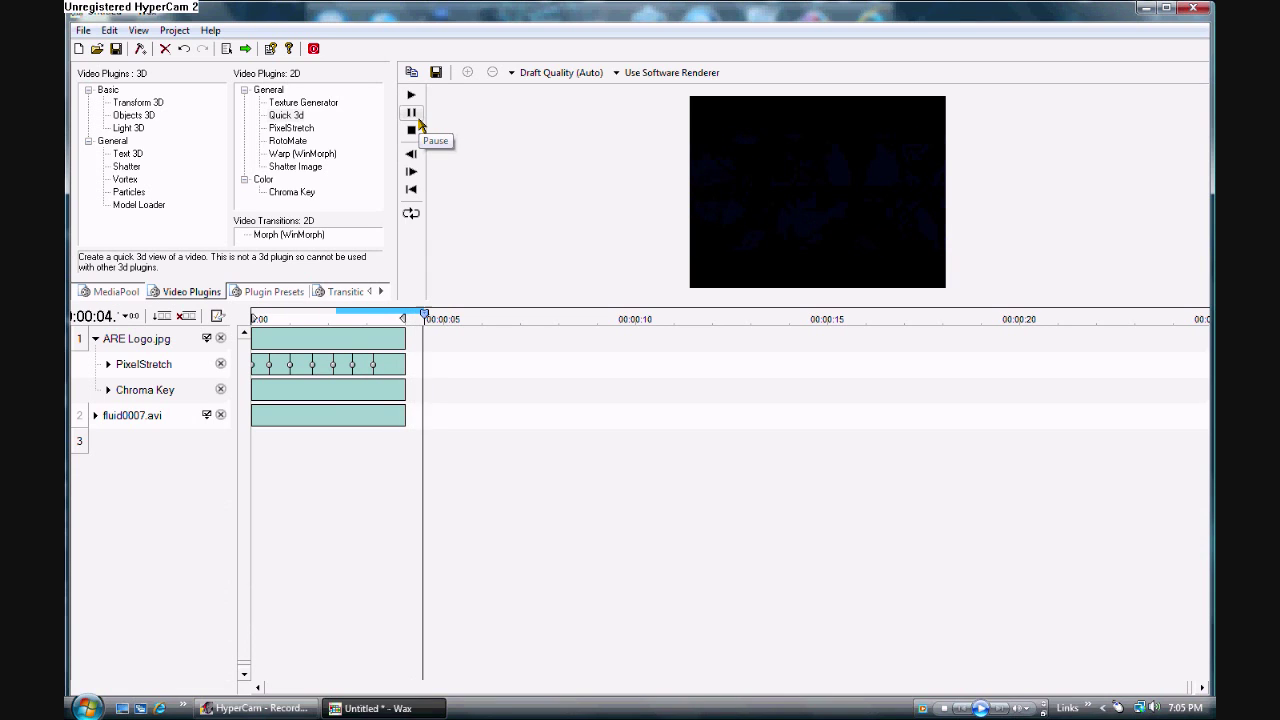
Return to the start of the timeline, show the media list, and play the intro preview partway
left_click(411, 189)
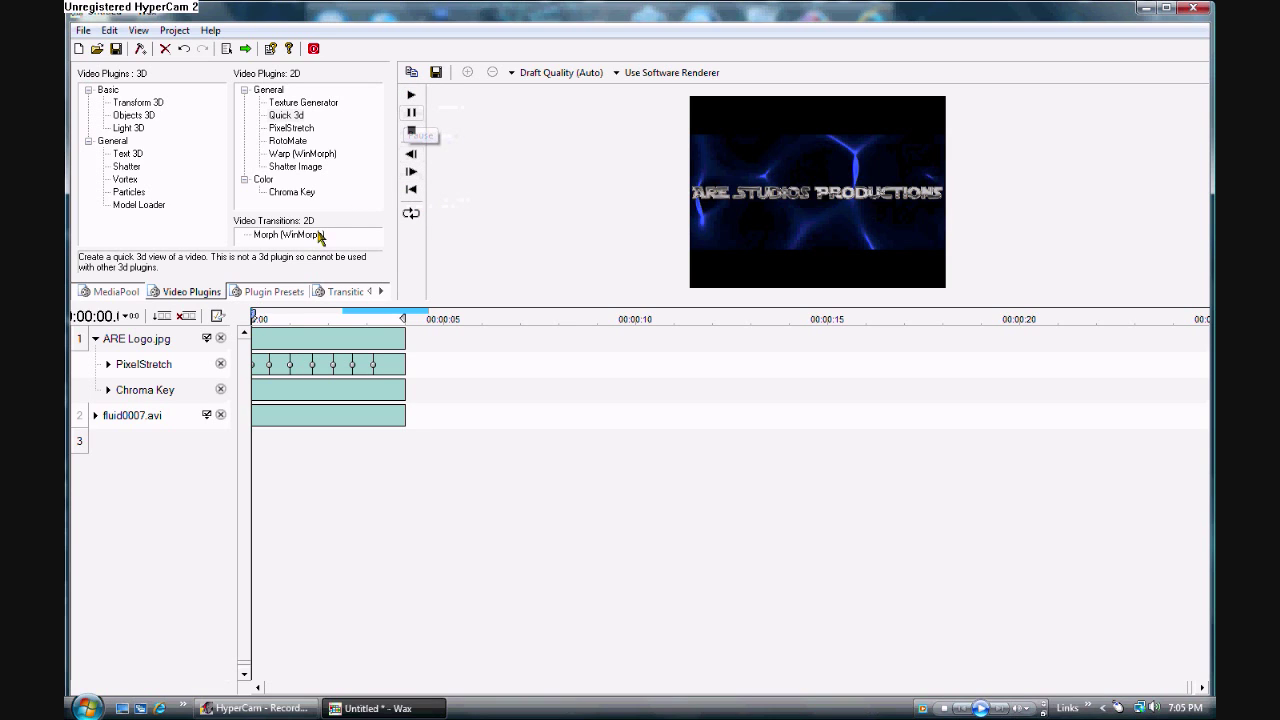
left_click(277, 291)
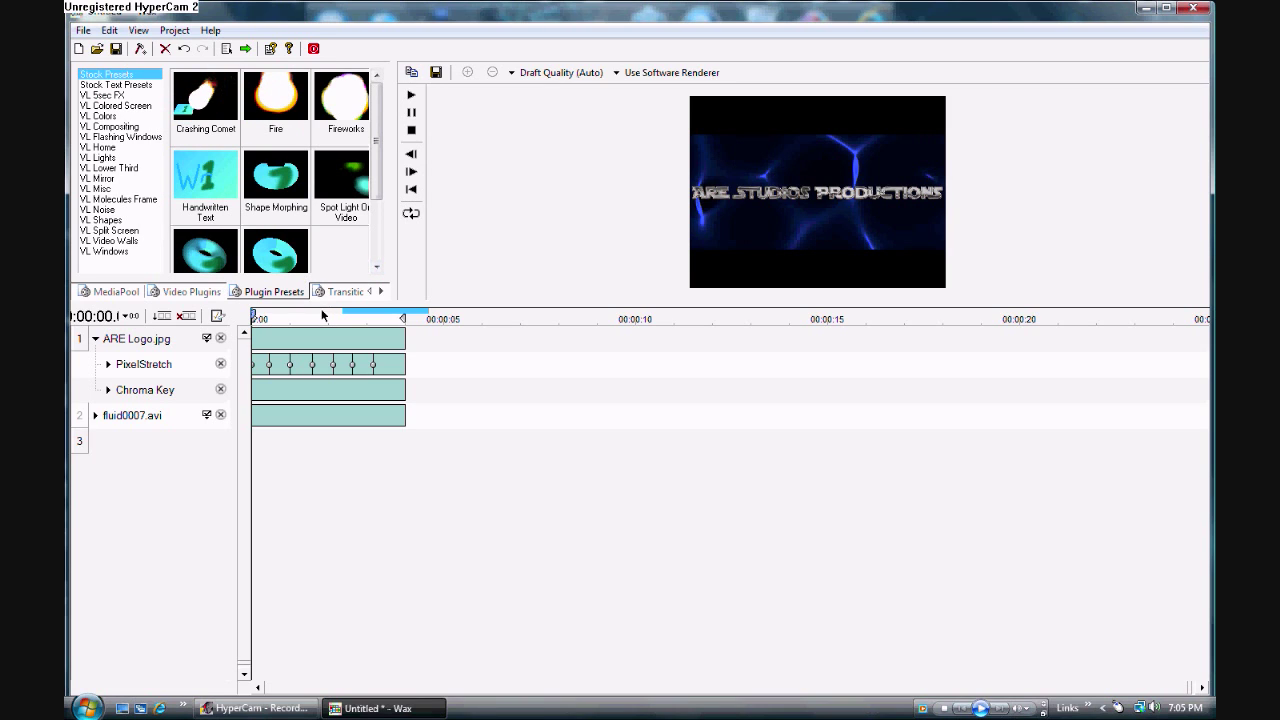
left_click(136, 290)
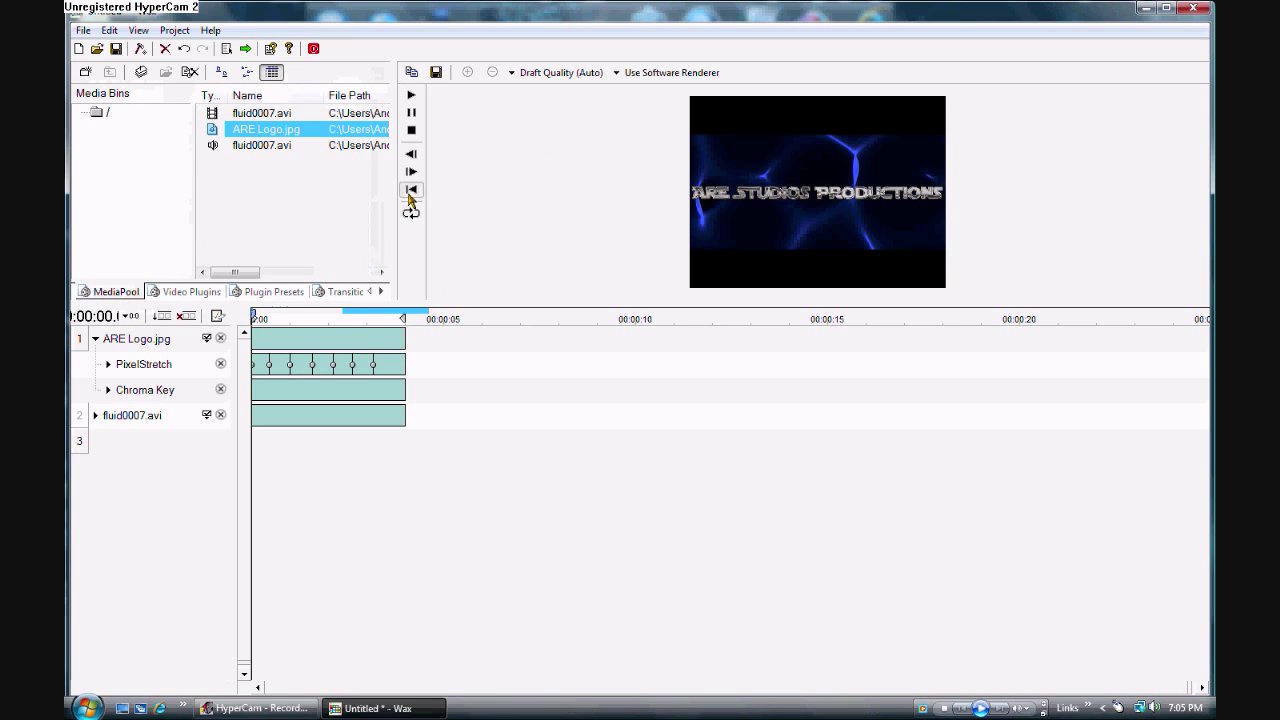
left_click(411, 95)
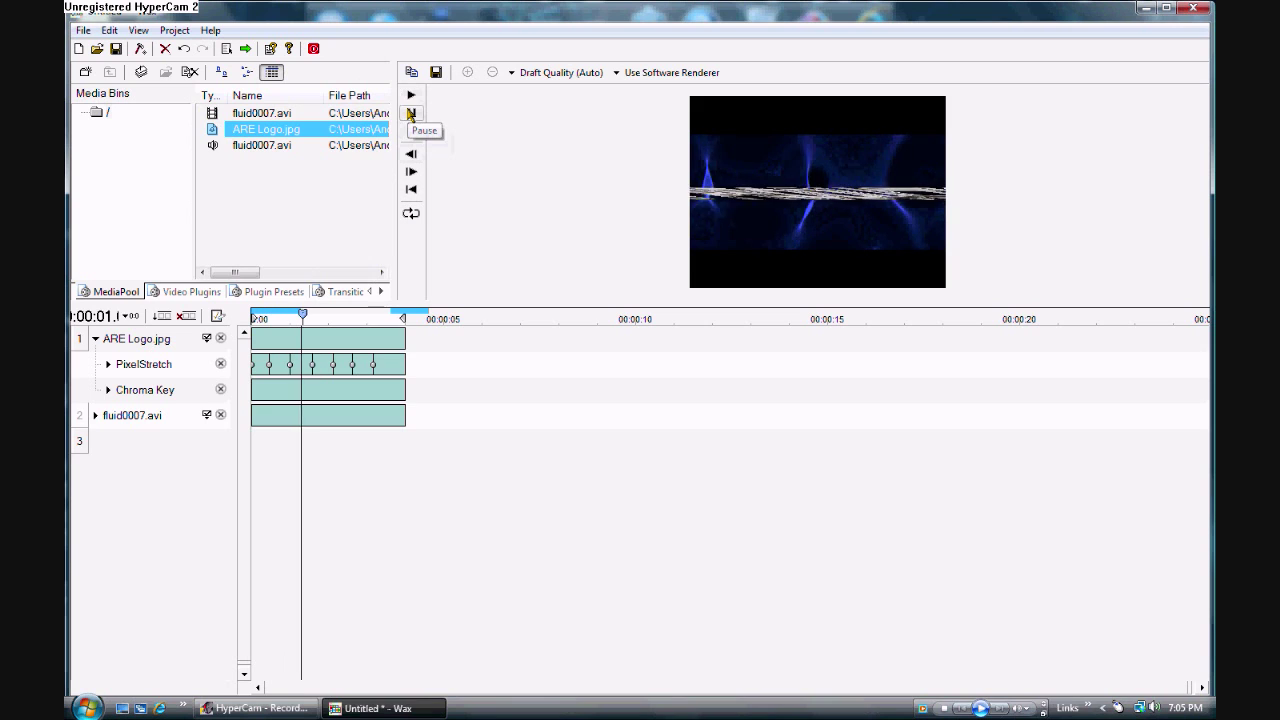
left_click(411, 113)
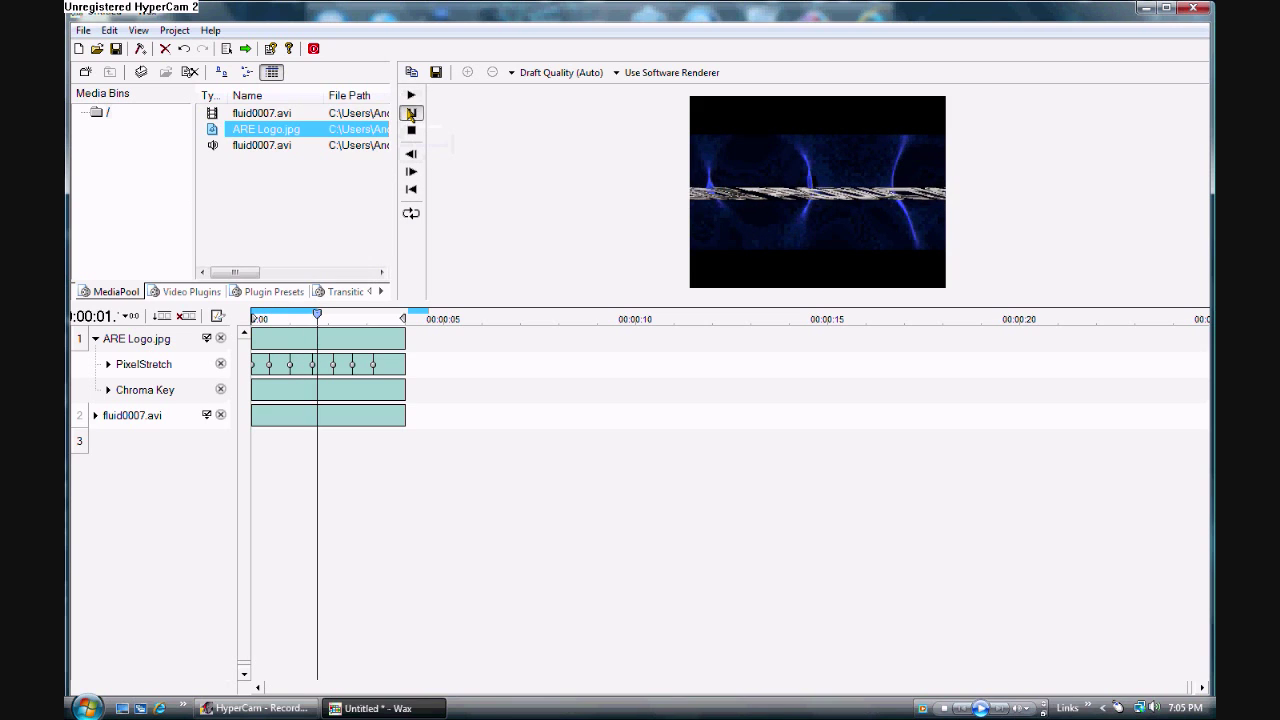
Open the project settings and accept (Uncompressed RGB) as the codec in the AVI save options
left_click(162, 31)
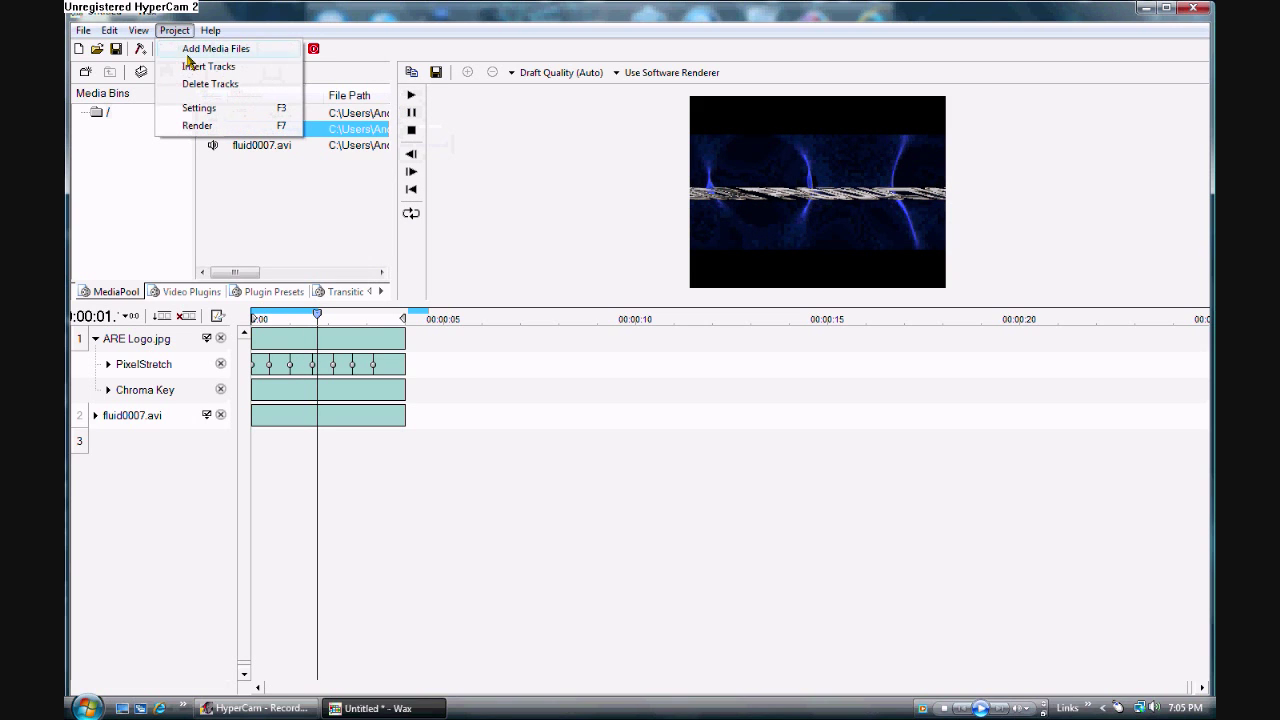
left_click(196, 104)
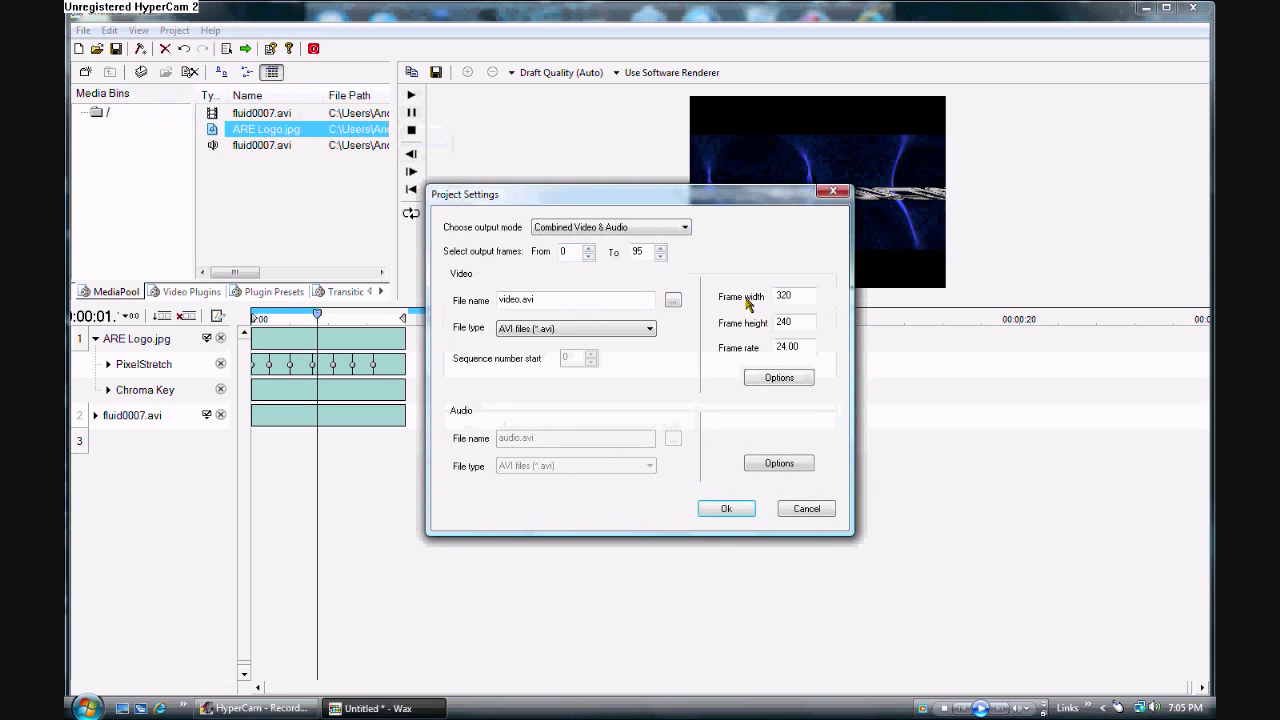
left_click(776, 378)
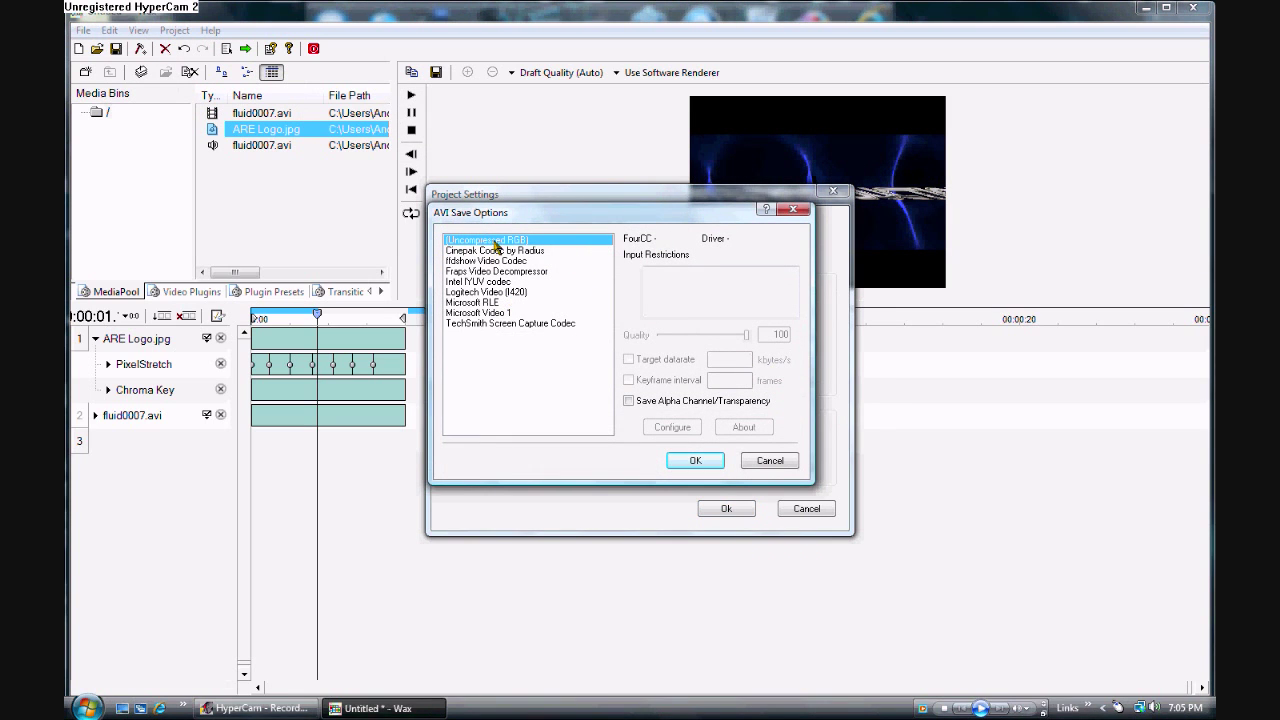
mouse_move(503, 222)
left_mouse_down()
mouse_move(508, 258)
mouse_move(509, 228)
left_mouse_up()
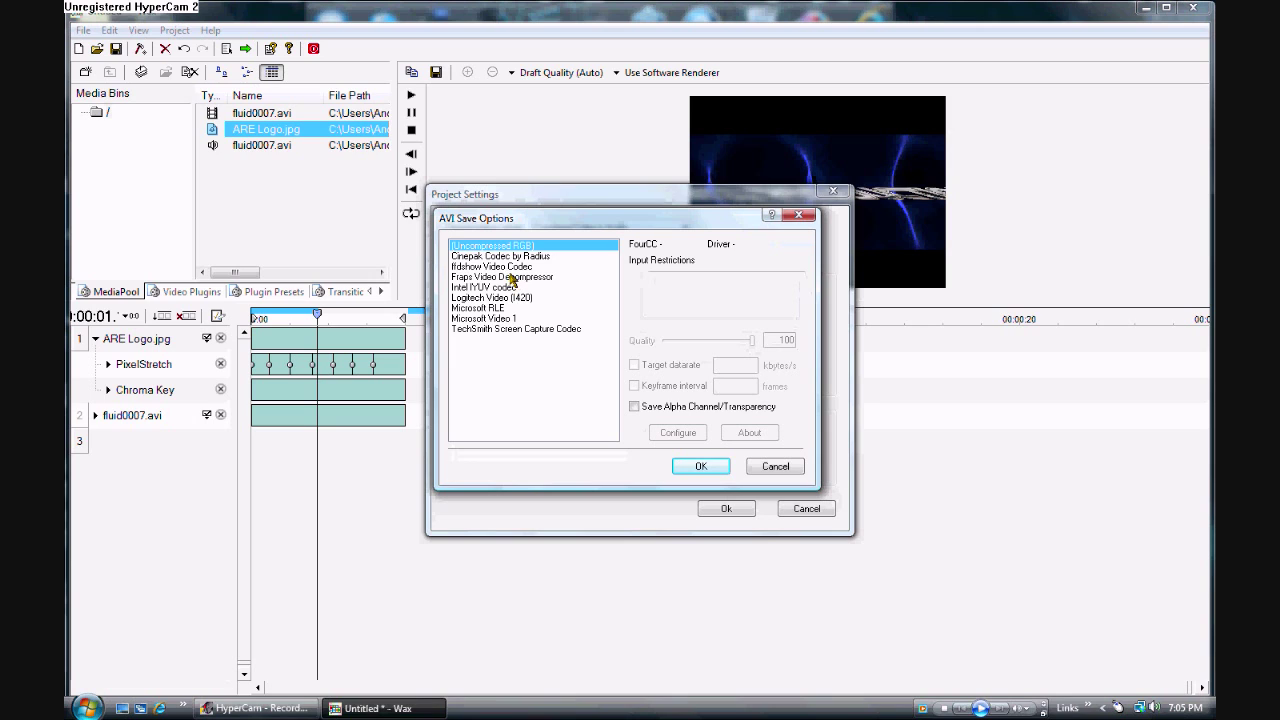
left_click(701, 467)
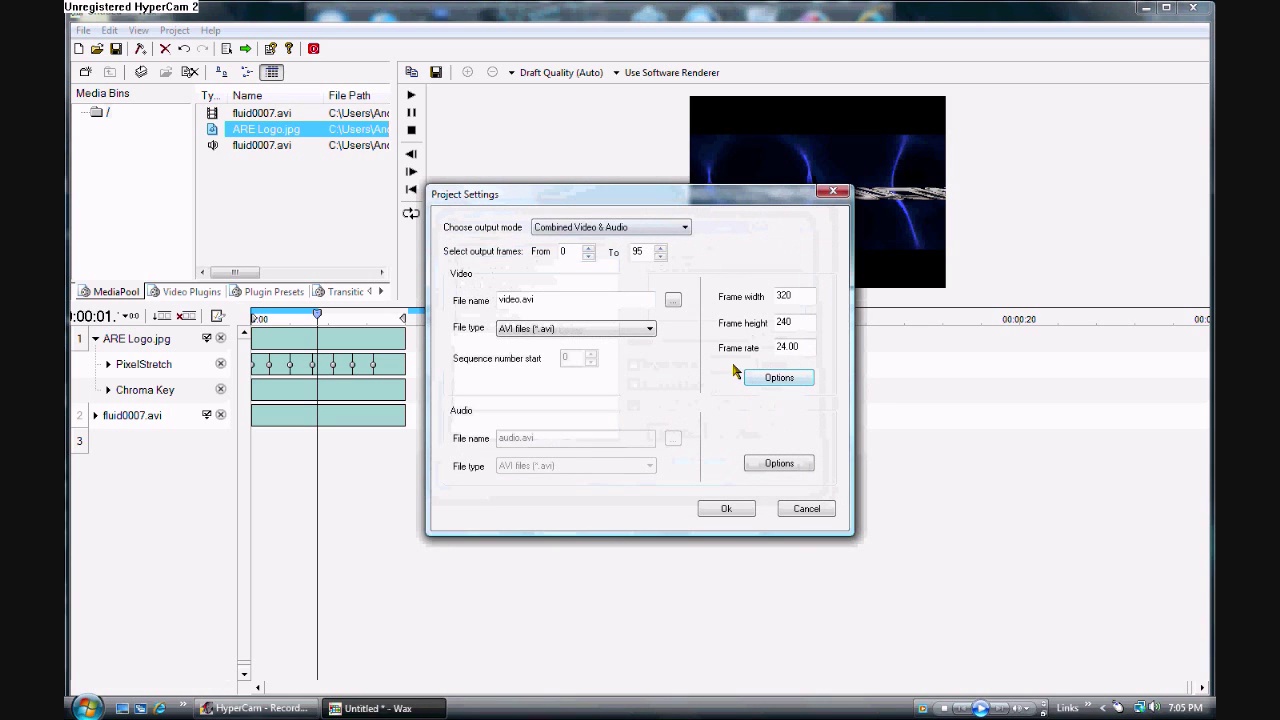
Set the output frame width to 1280 and the frame height to 720
left_click_drag(814, 295, 758, 296)
type("128")
left_click_drag(799, 321, 777, 322)
type("720")
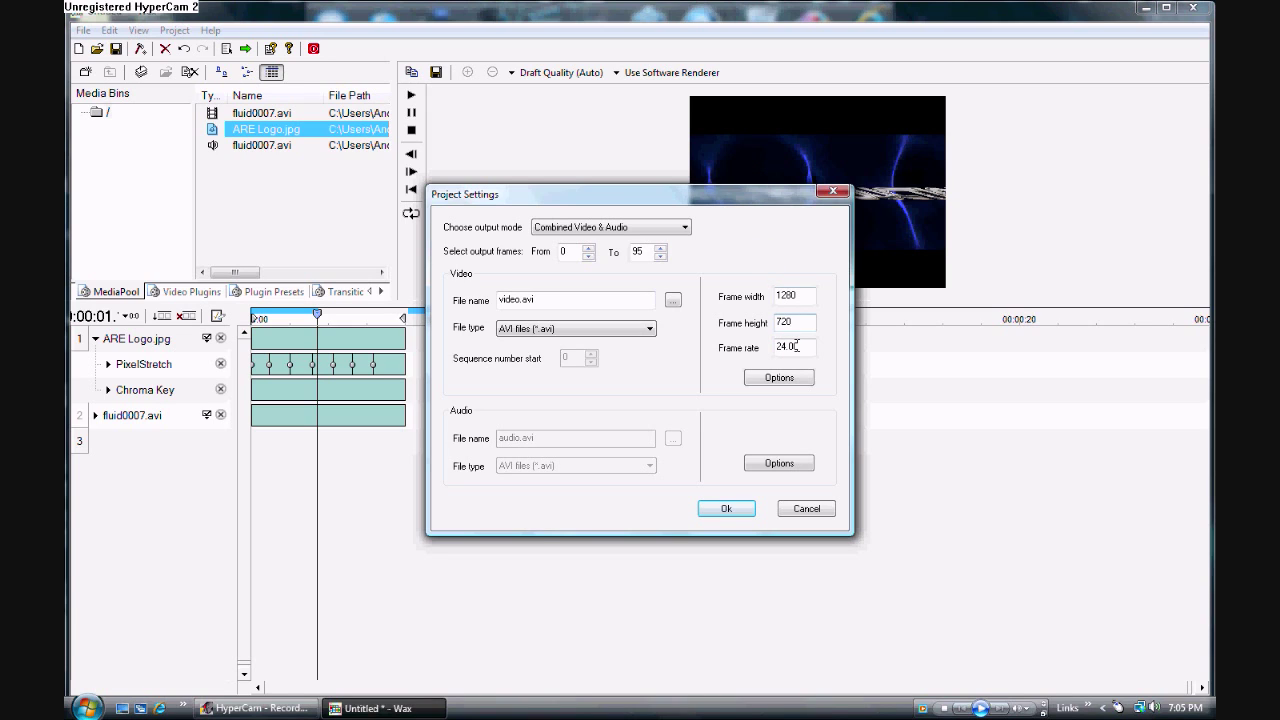
Name the output video file "Hd Wax 2.0 Logo" and apply the project settings
left_click_drag(566, 297, 412, 294)
type("Hd Wax 2.0 Logo")
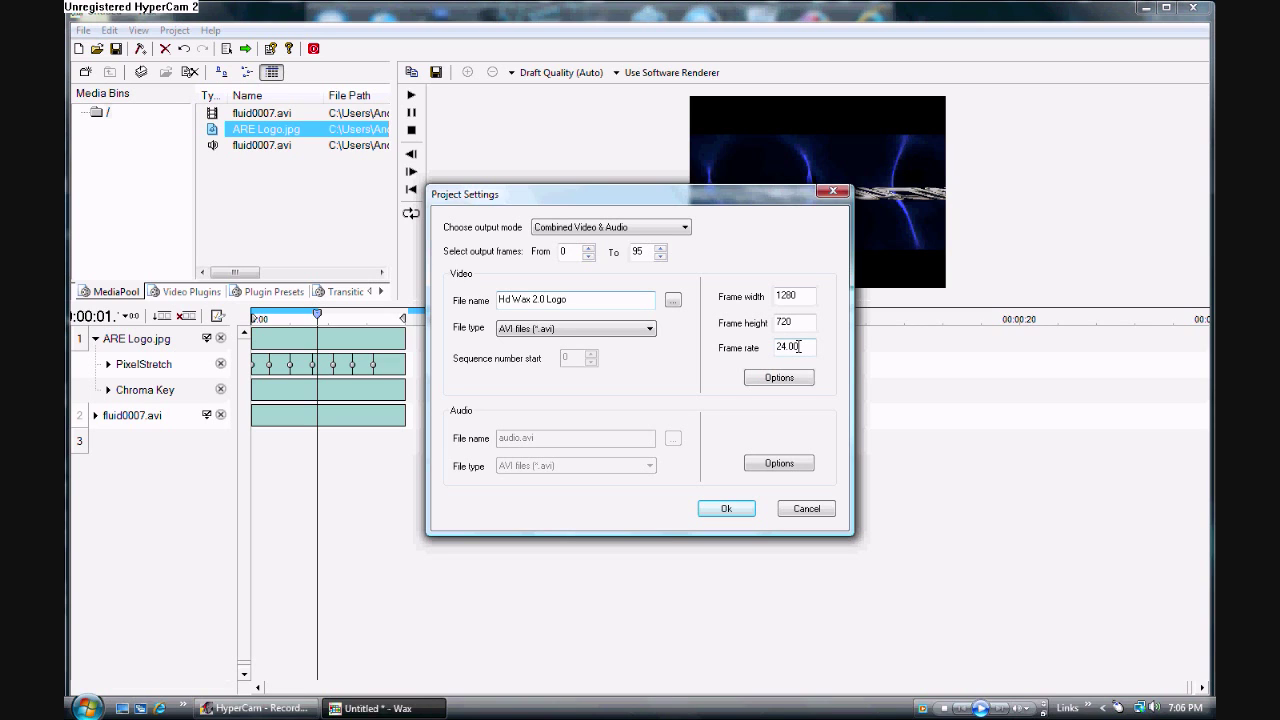
left_click(728, 509)
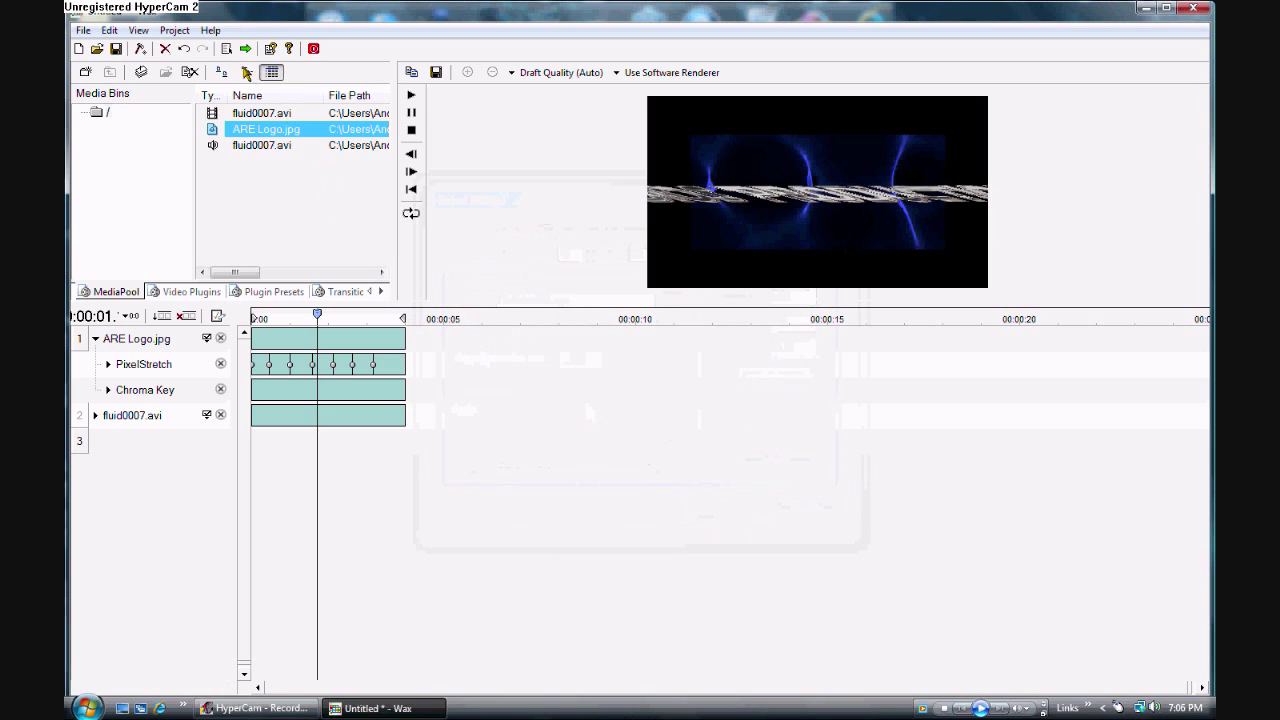
Try to render the intro with the current project settings, and dismiss the render console
left_click(245, 48)
left_click_drag(532, 264, 600, 364)
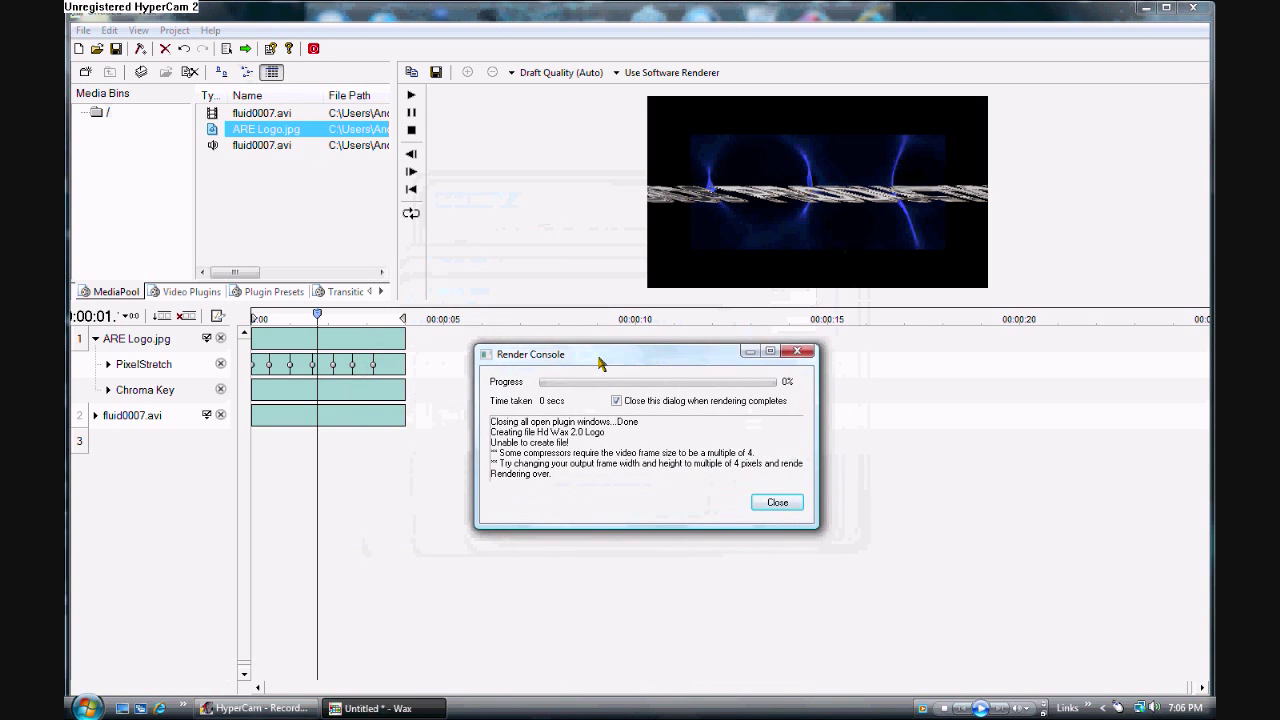
left_click(781, 511)
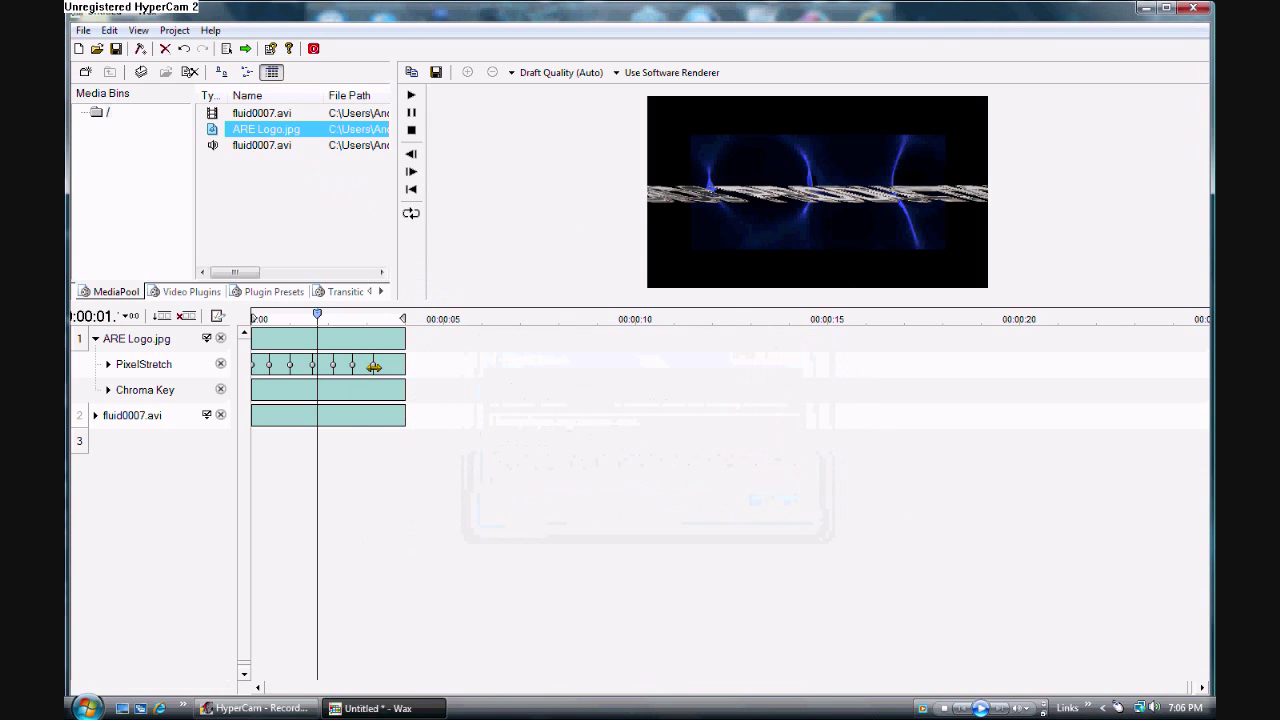
Close Wax 2.0 and return to the desktop
left_click(86, 707)
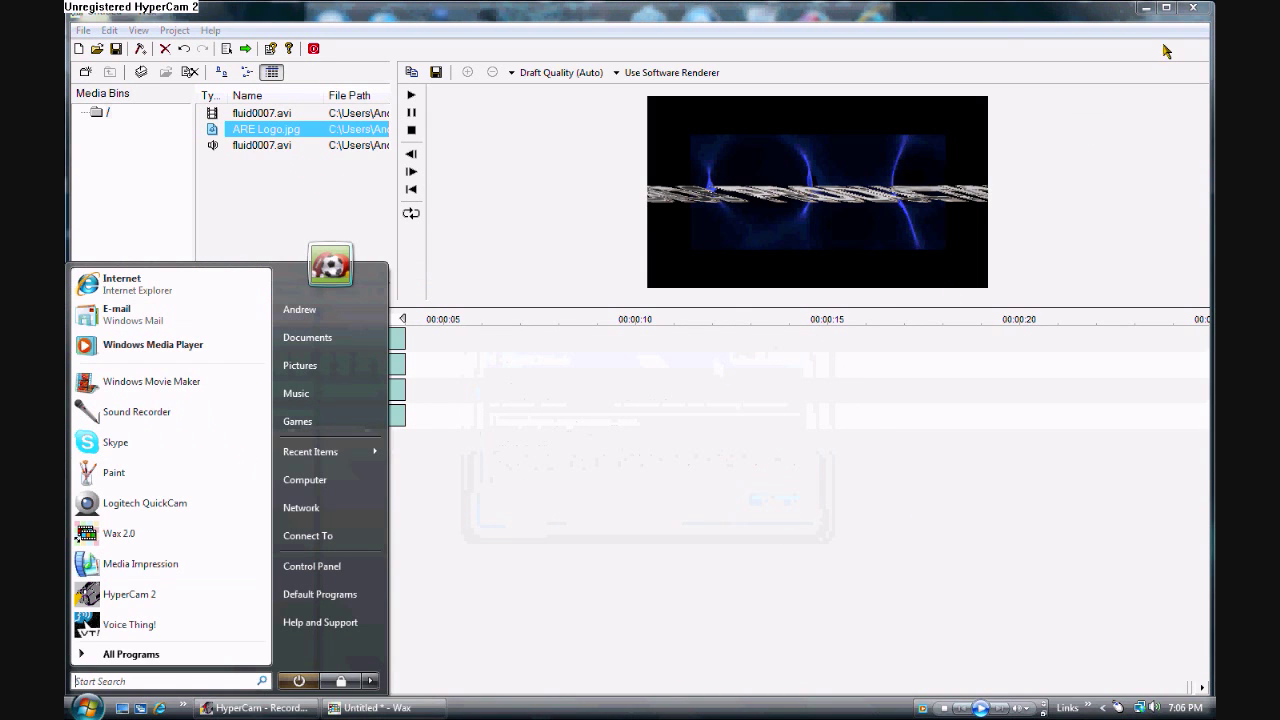
left_click(1192, 7)
left_click(667, 409)
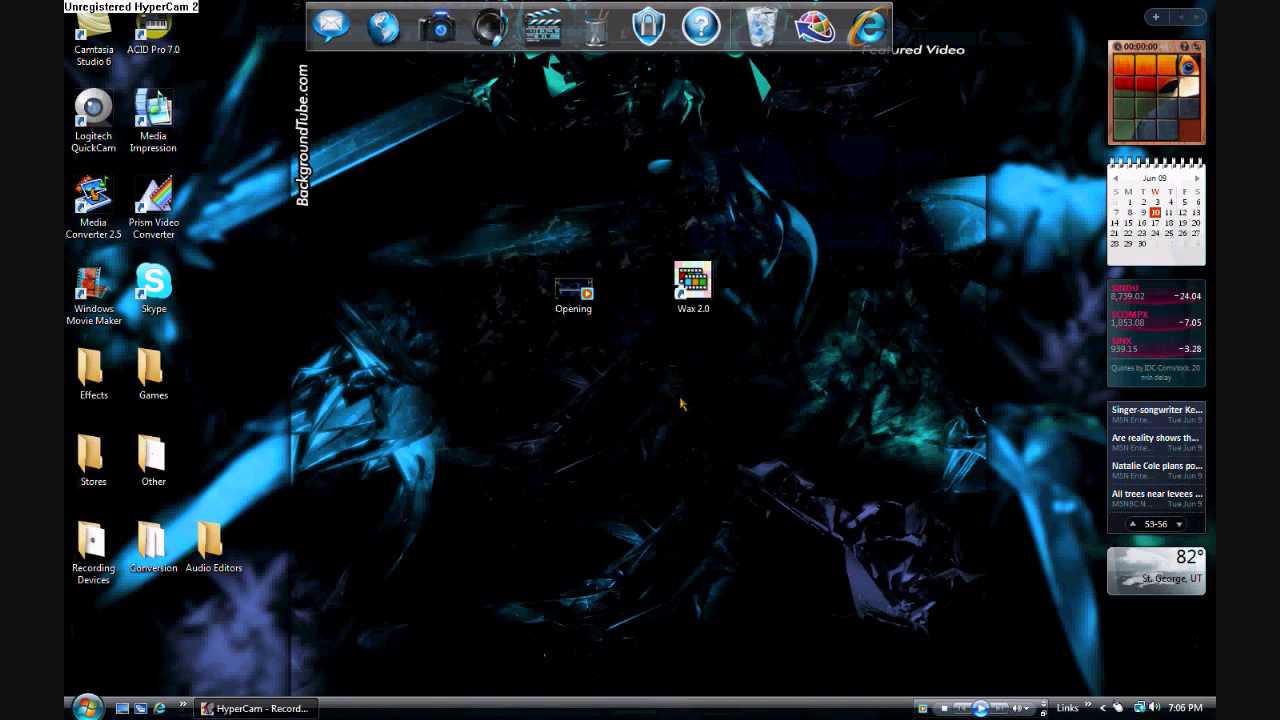
Play the finished Opening video from the desktop in a full Windows Media Player window, and close the player
double_click(573, 290)
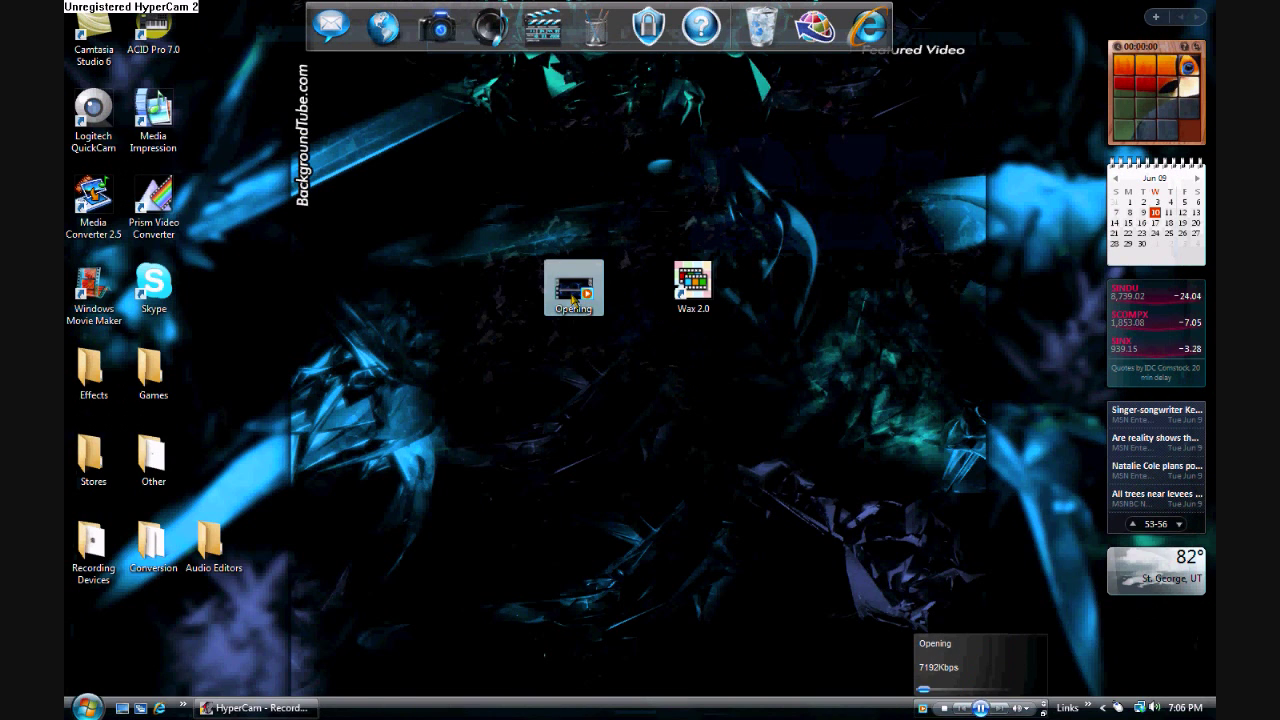
left_click(1043, 712)
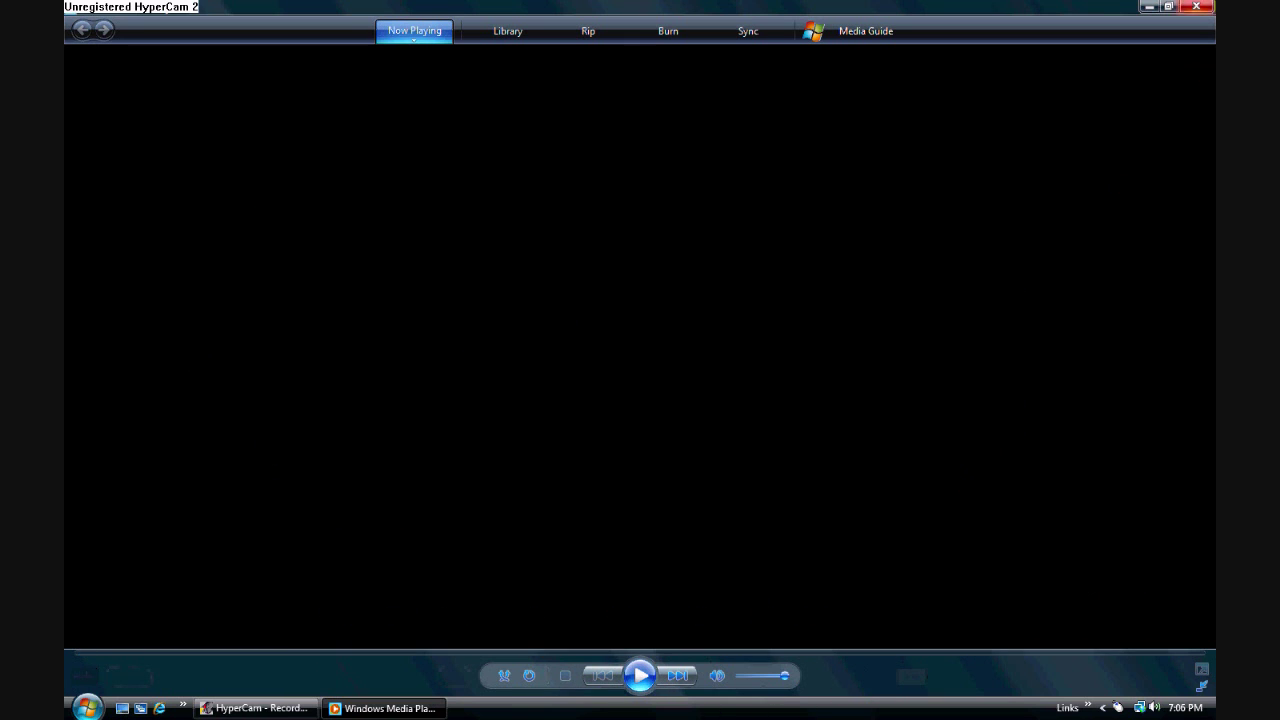
left_click(1196, 7)
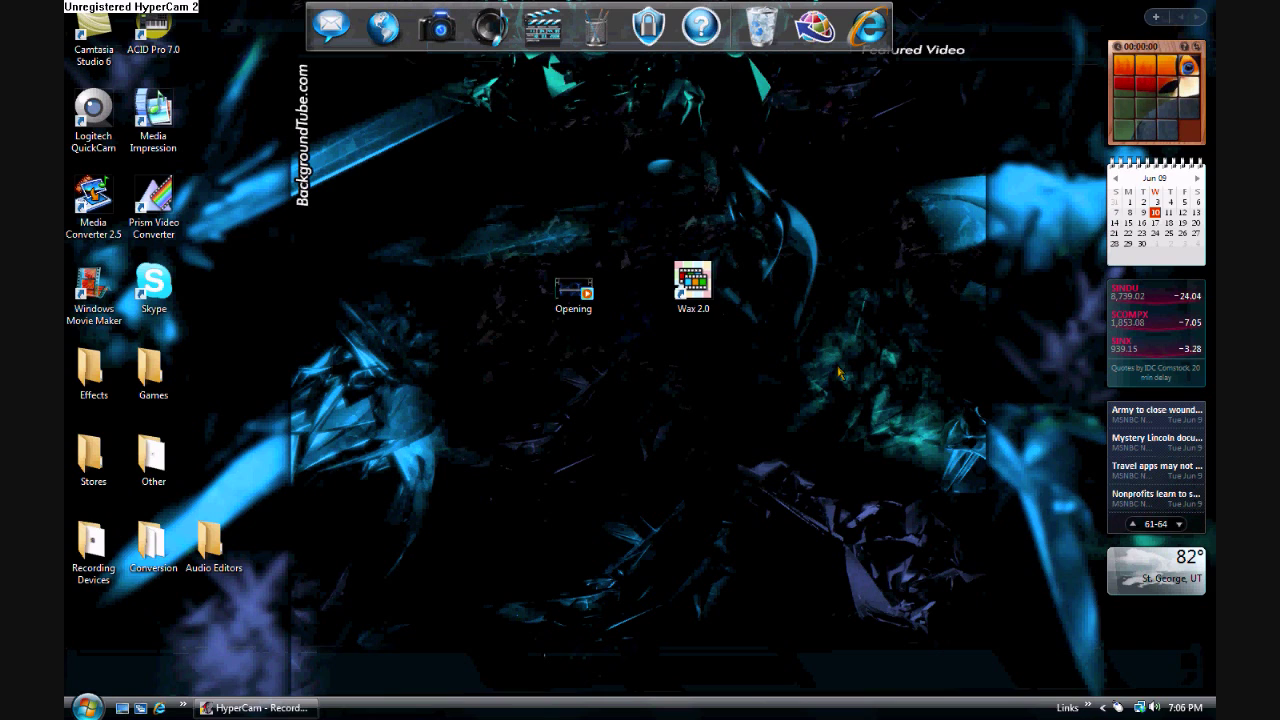